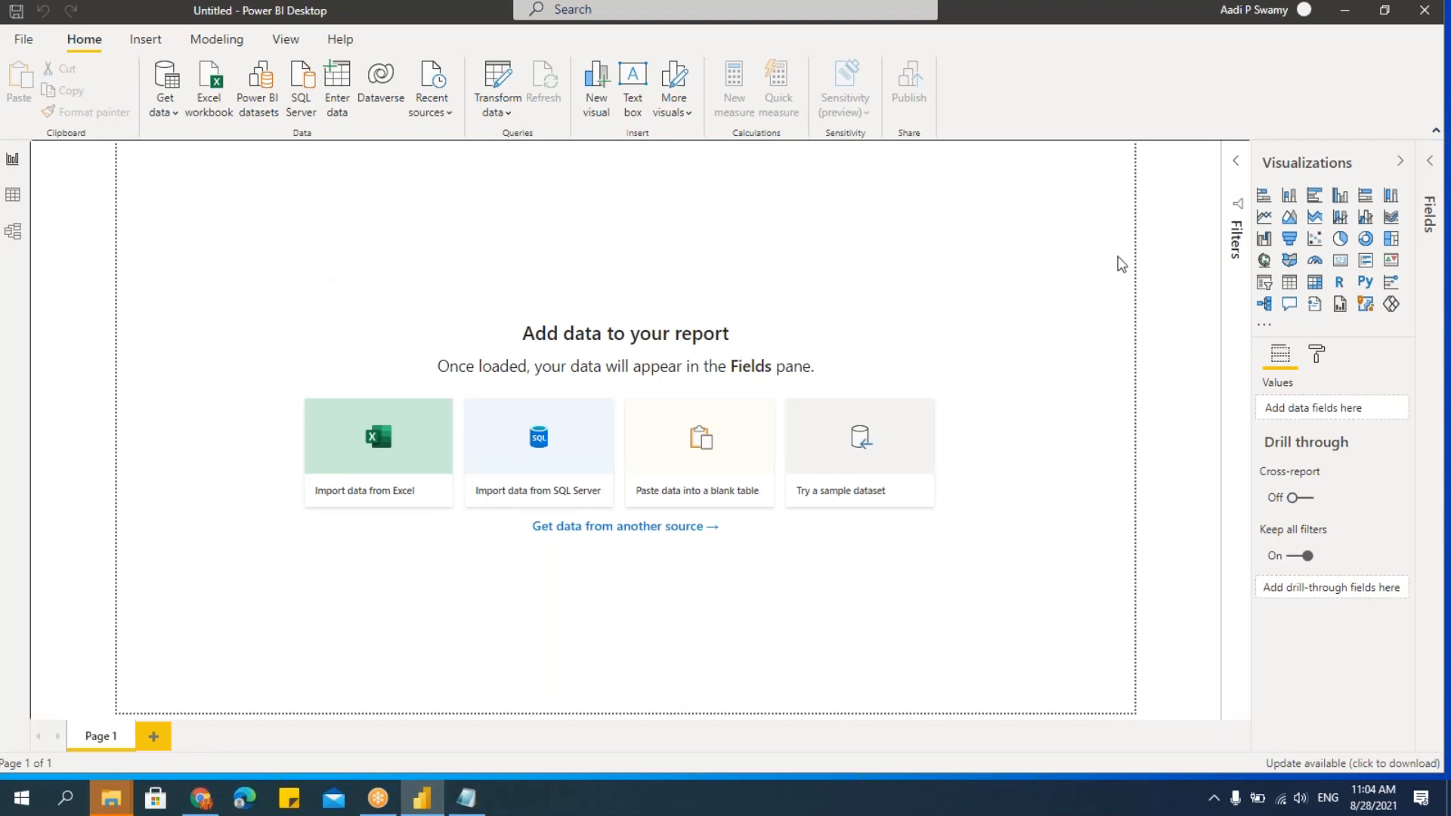
Step: Collapse the Visualizations pane, then expand the Filters, Visualizations and Fields panes beside the report canvas
left_click(1401, 161)
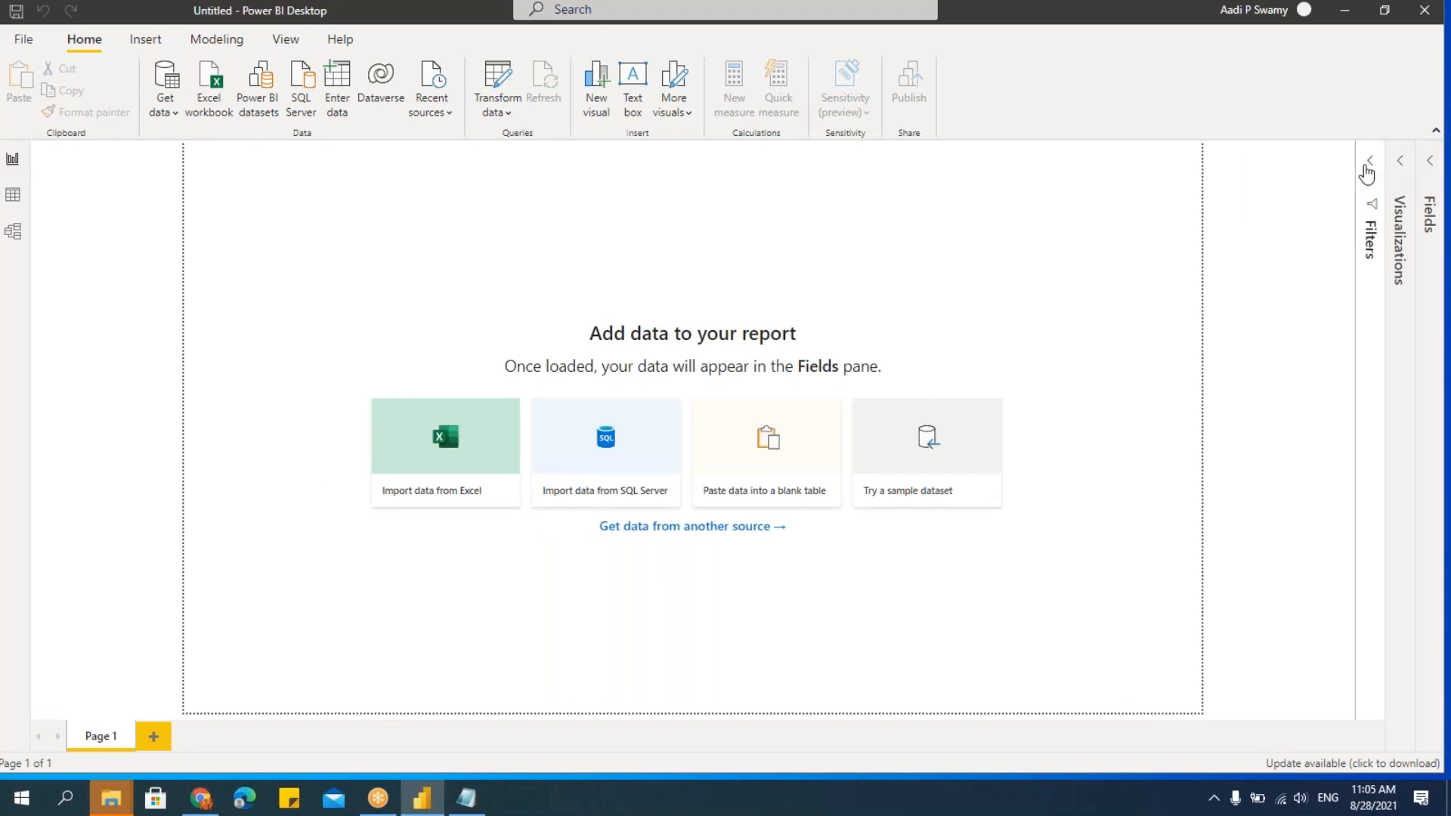
left_click(1369, 162)
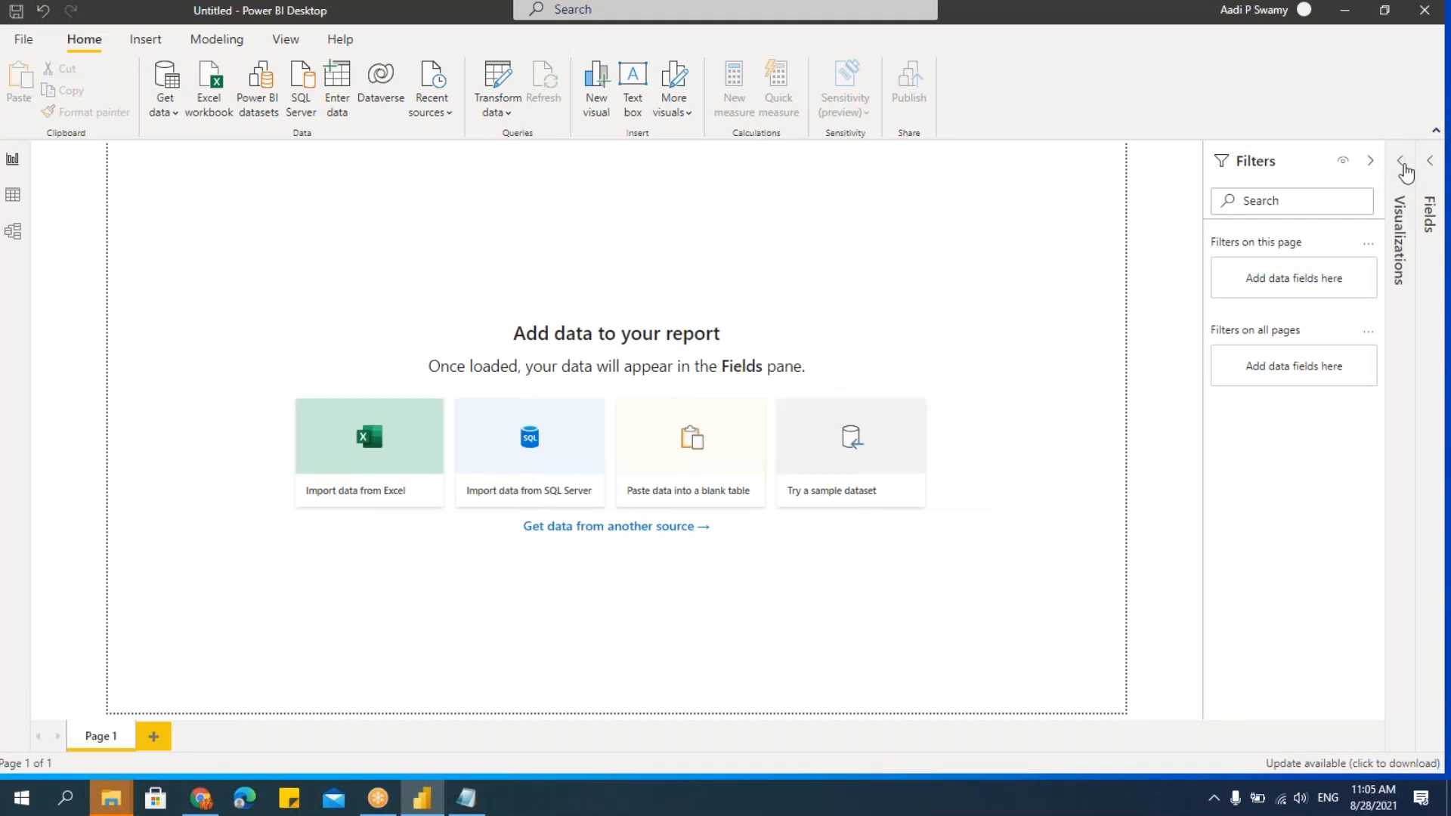
left_click(1401, 164)
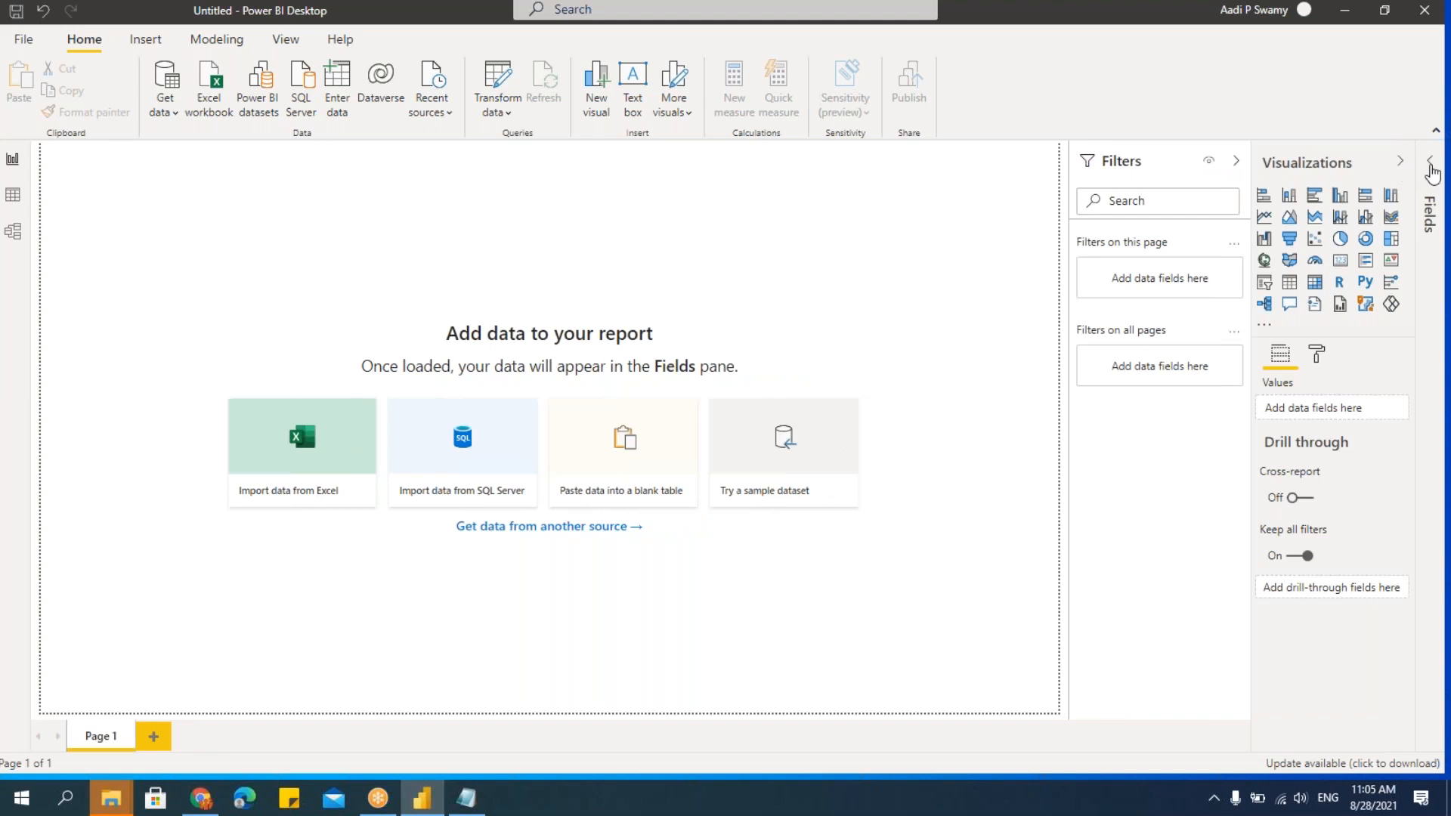
left_click(1429, 166)
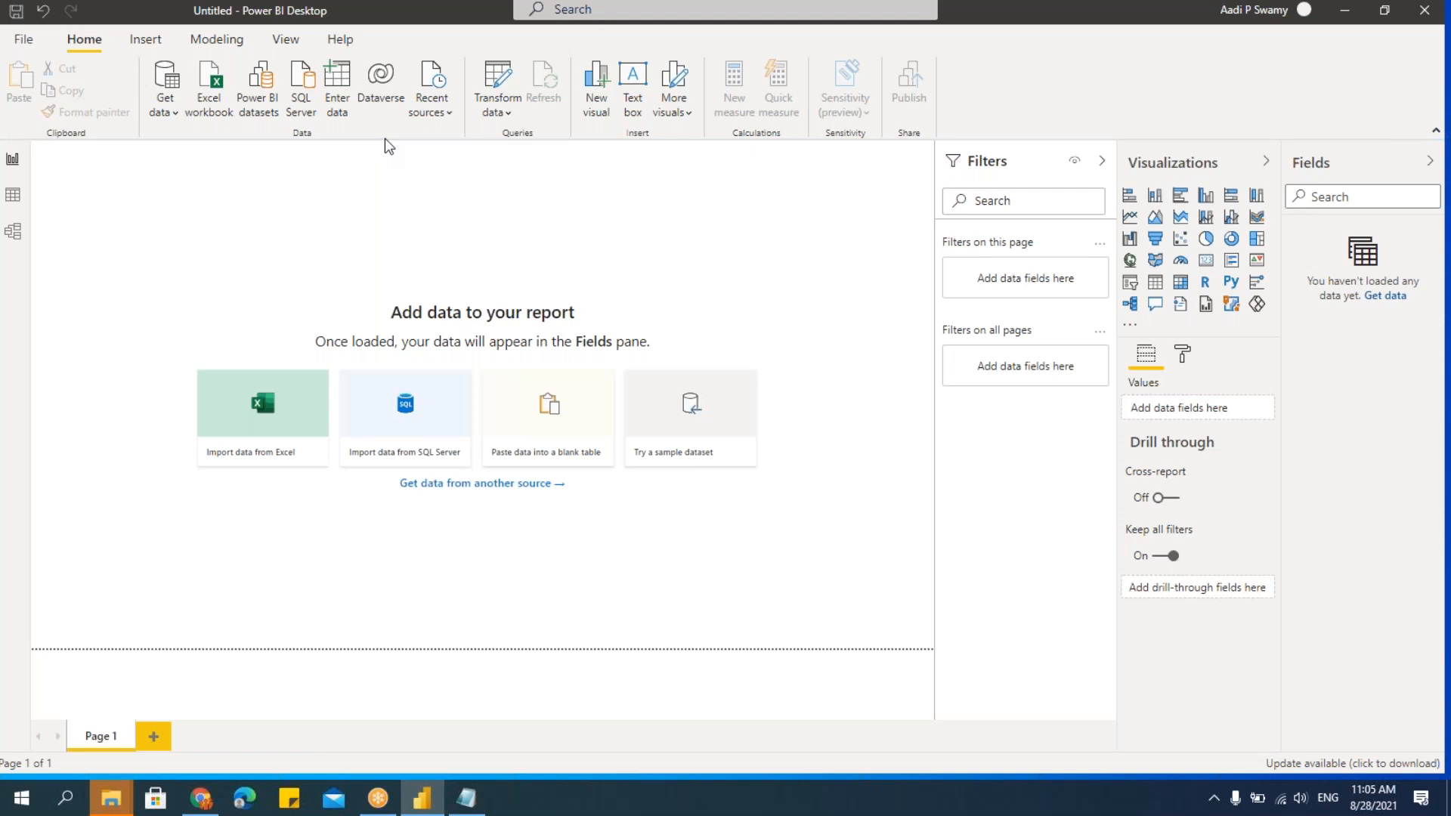
Step: Switch to the Notepad outline, highlight the "Data Source" line, and return to the Power BI report
left_click(466, 797)
left_click_drag(291, 222, 153, 220)
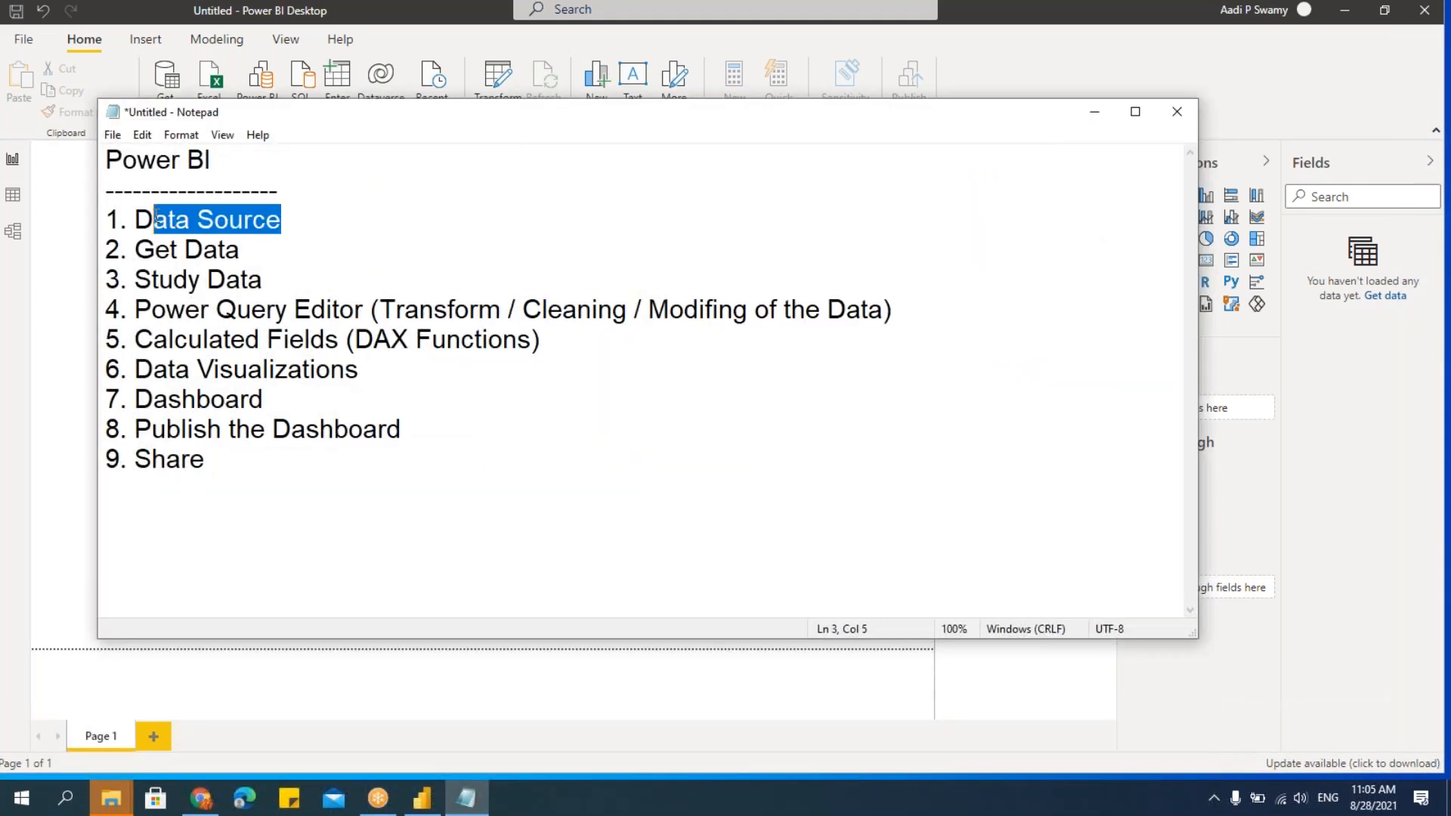
left_click(154, 704)
Step: Close the System Reserved (D:) window and the two extra File Explorer windows, keeping Downloads open
mouse_move(111, 798)
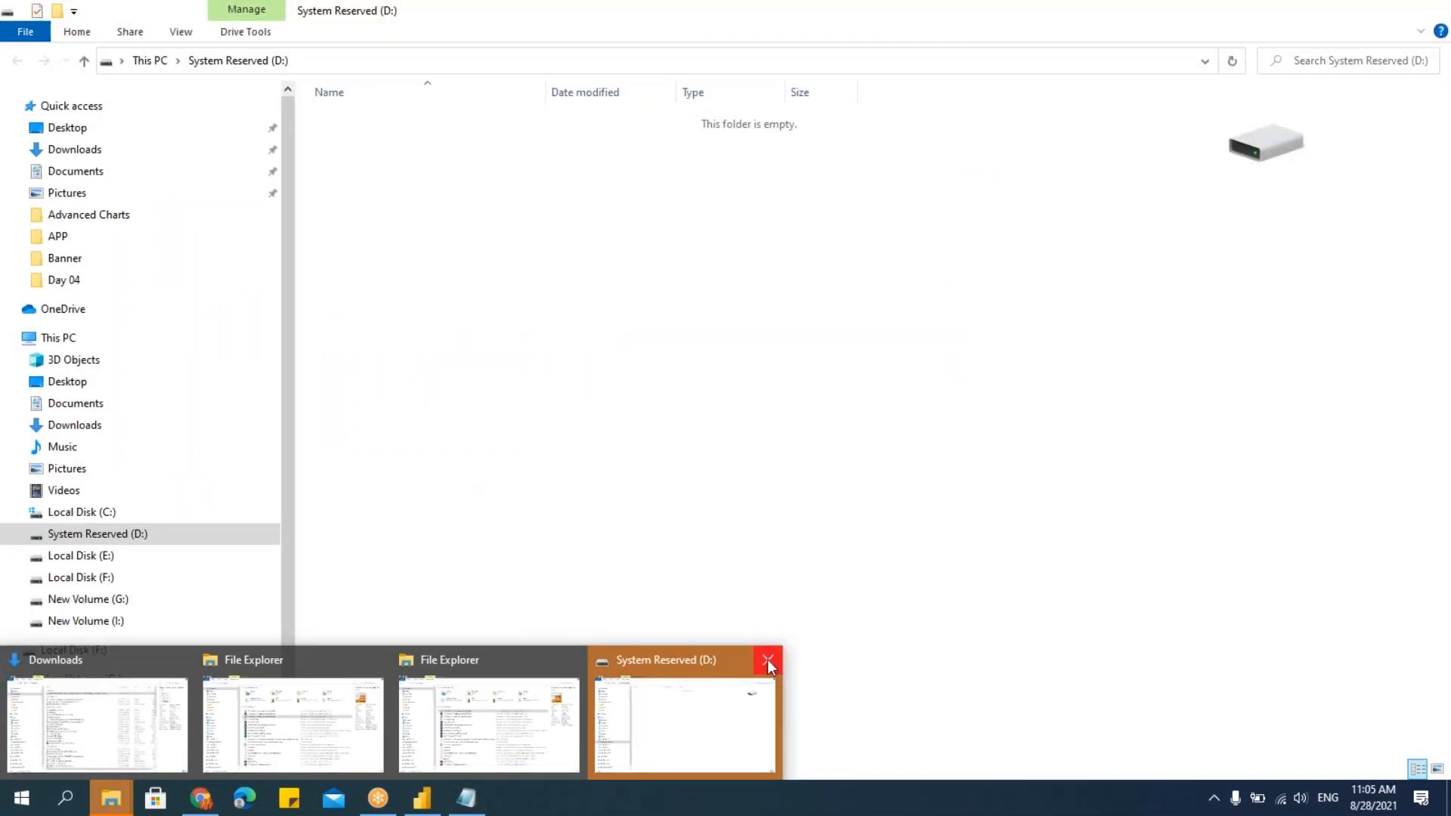
left_click(768, 659)
left_click(571, 660)
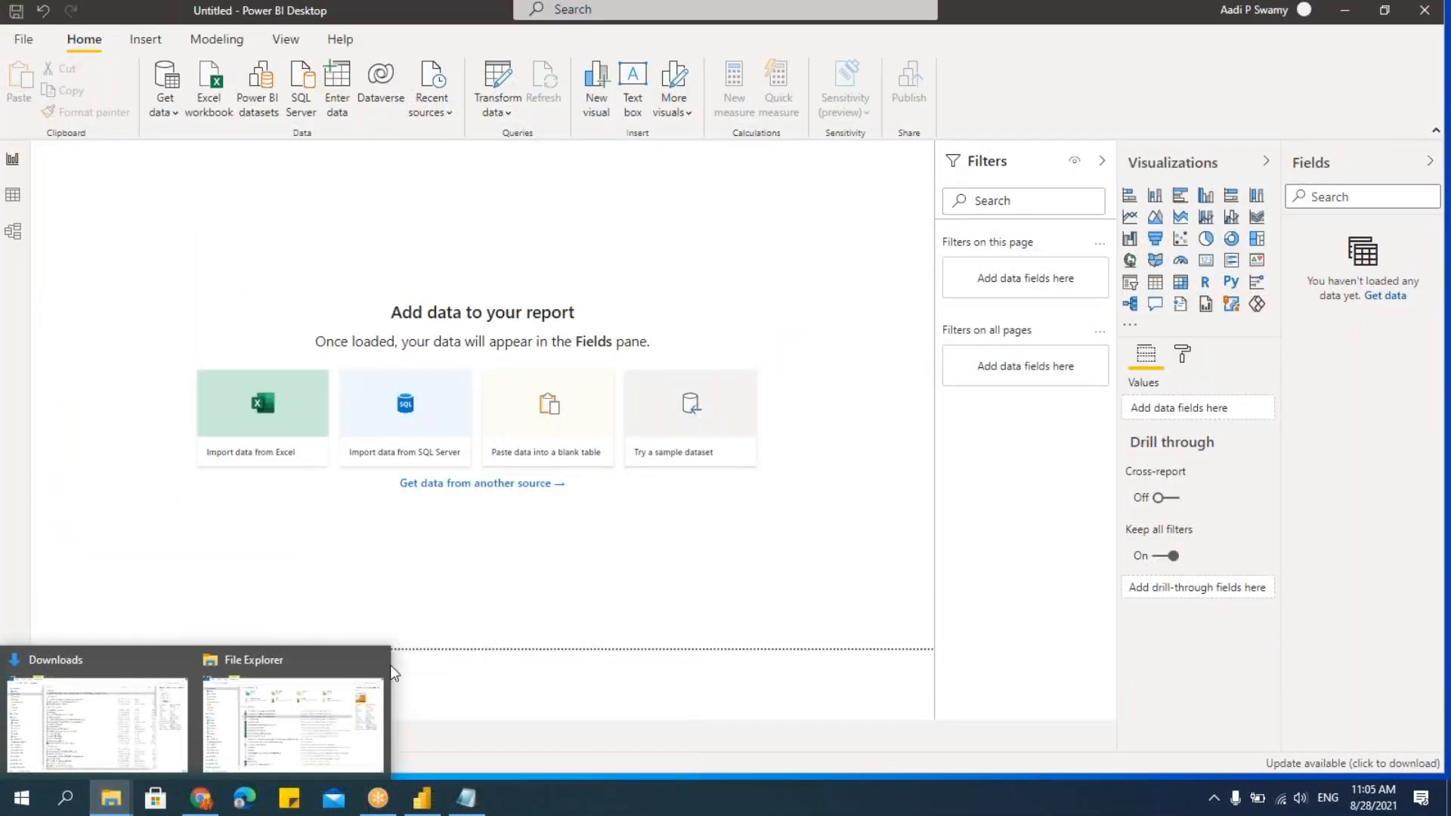
left_click(379, 658)
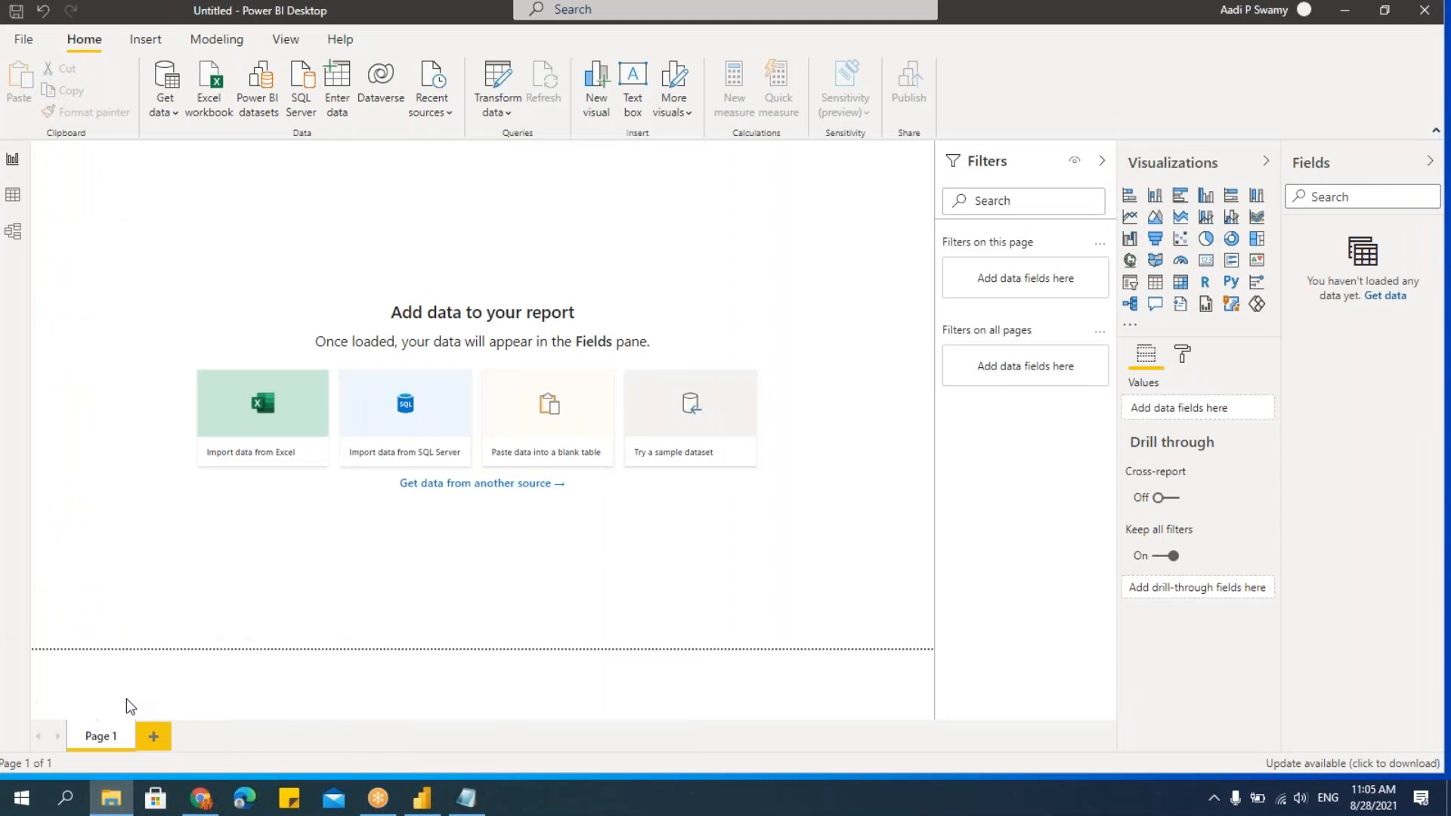
Step: In File Explorer, open the Day 01 folder under New Volume (I:), iTAS Training Files, Power BI
left_click(125, 698)
left_click(151, 621)
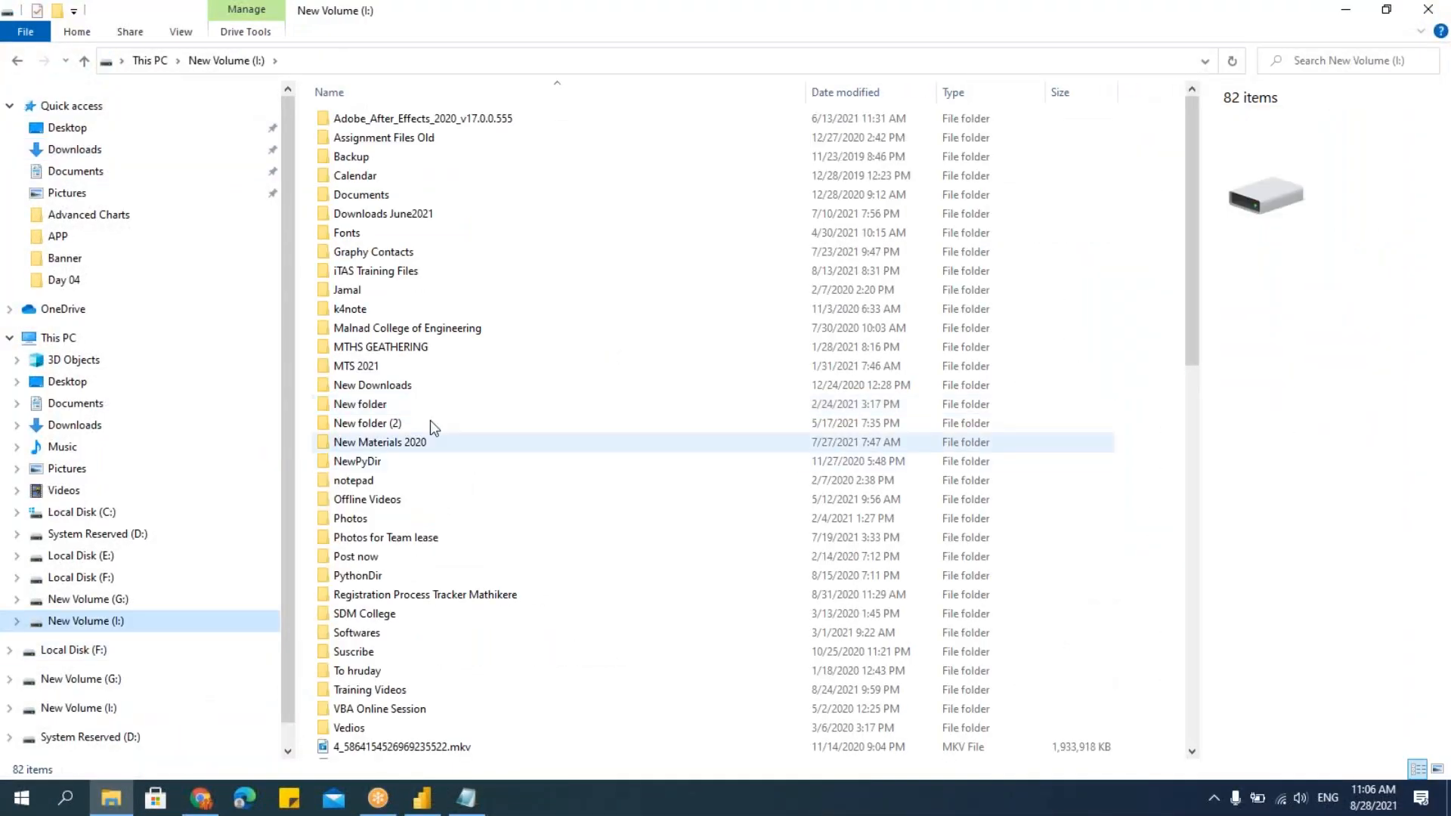
double_click(398, 271)
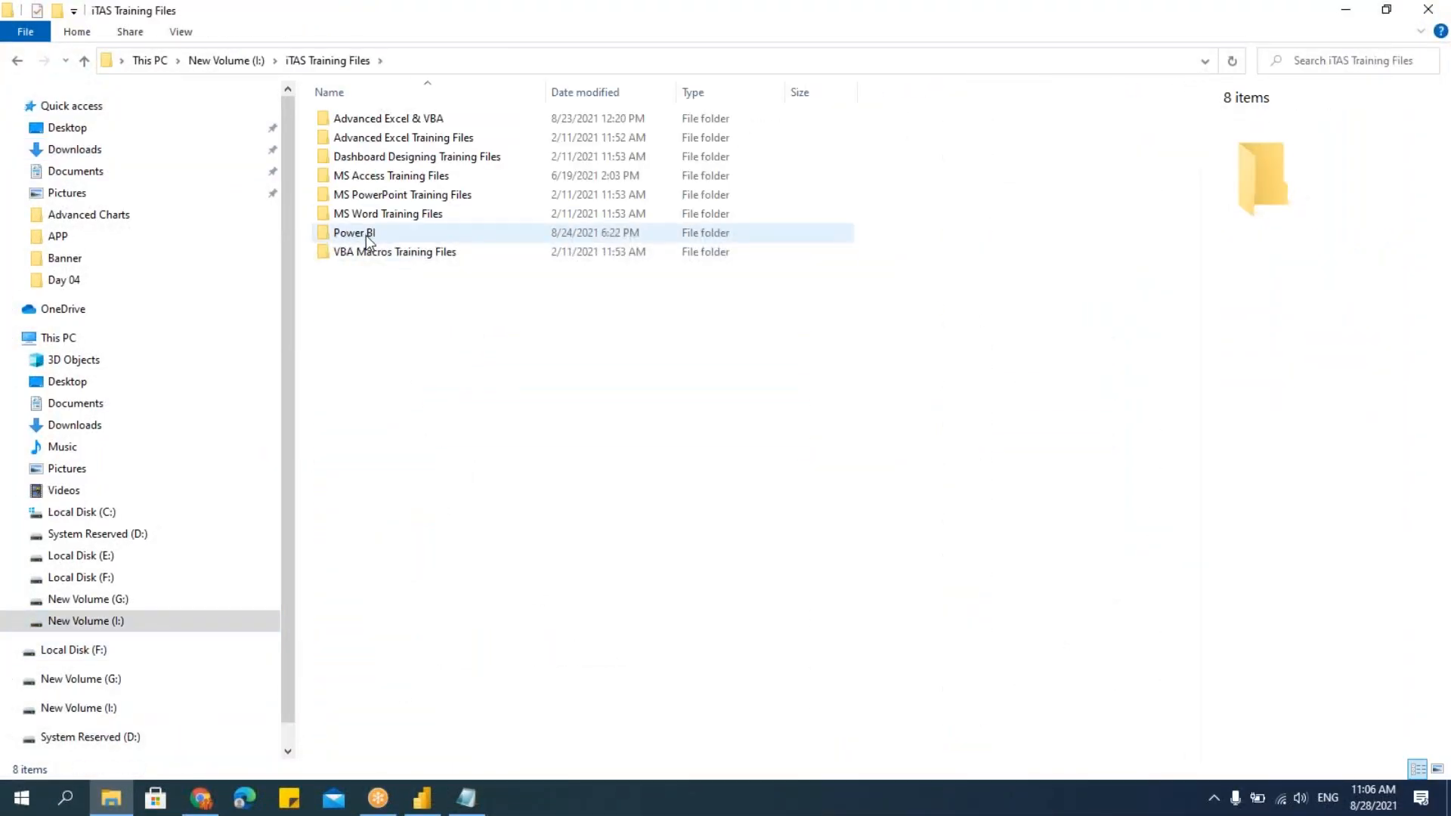
double_click(367, 233)
left_click(370, 156)
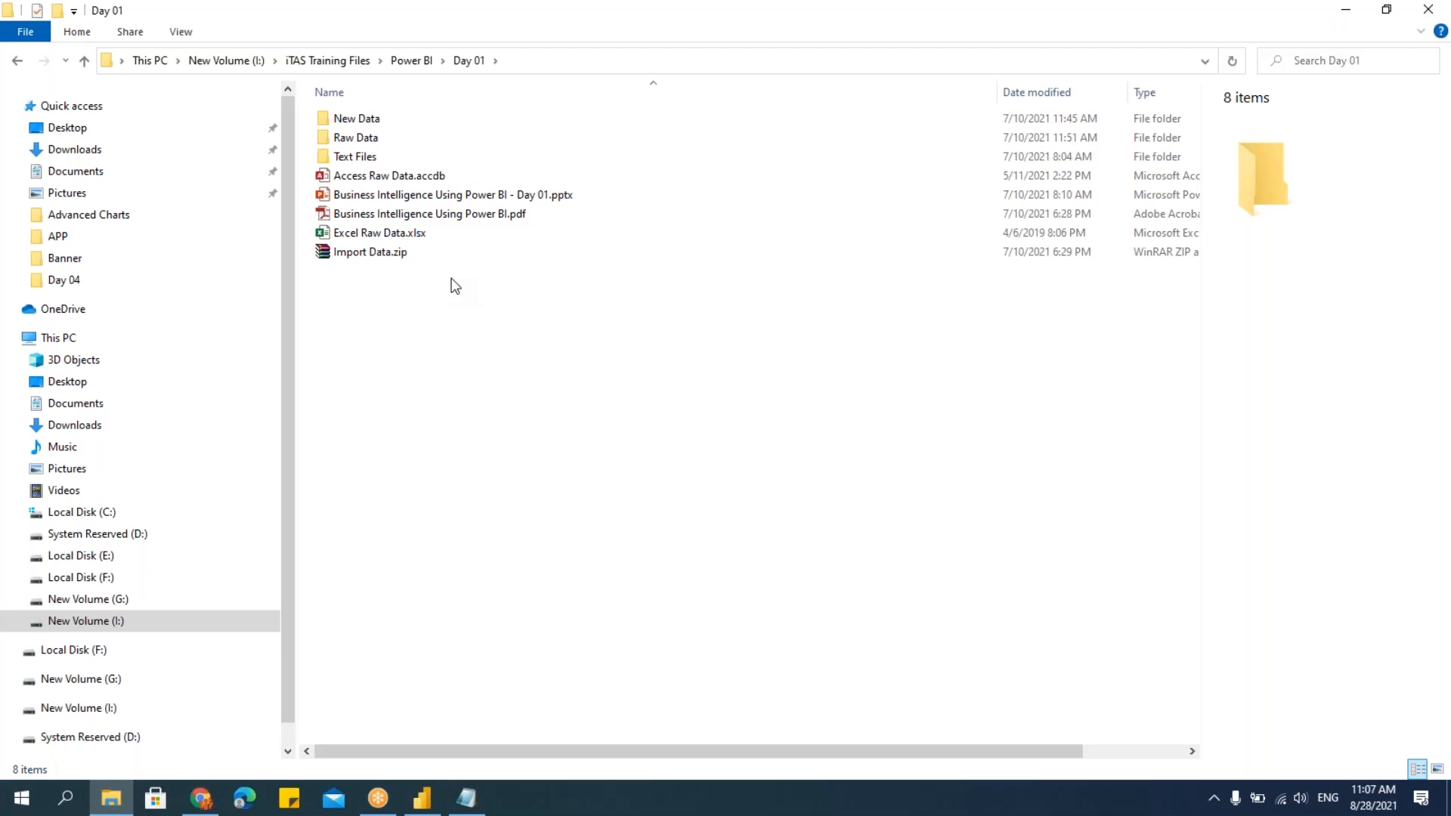
Step: Switch to Power BI Desktop, open the complete Get Data connector list, and reposition the dialog
left_click(422, 798)
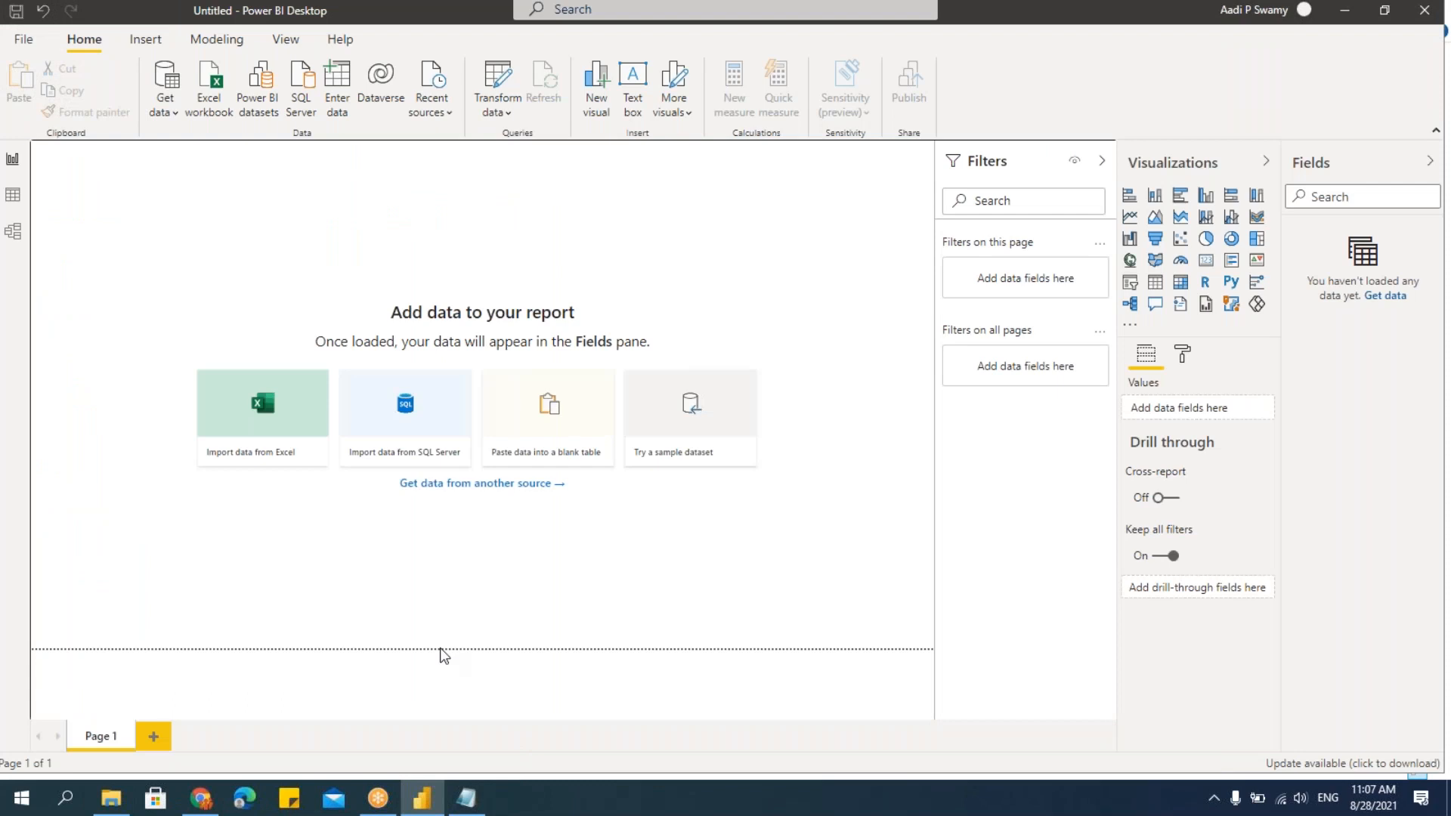
left_click(170, 112)
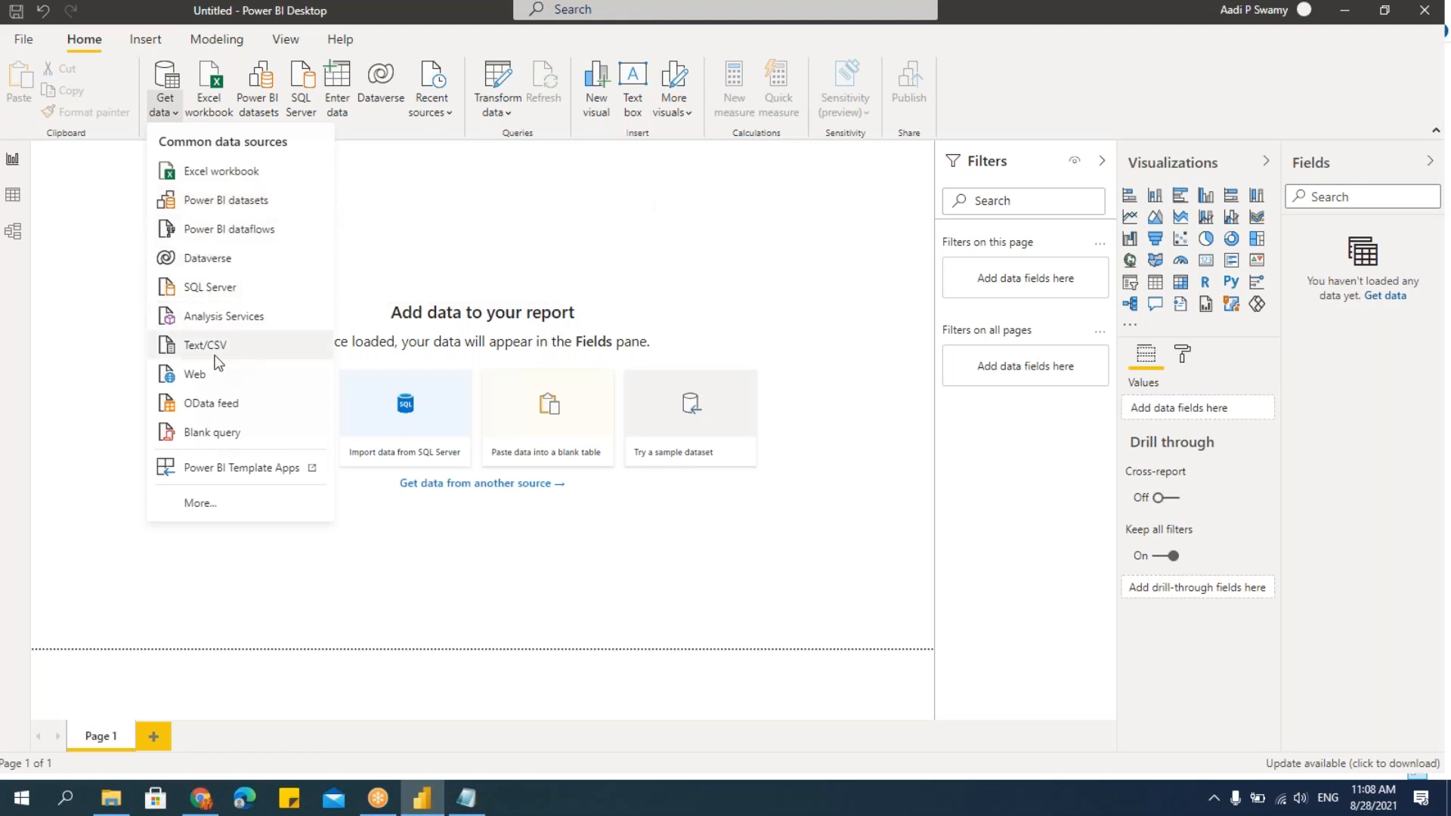
left_click(249, 505)
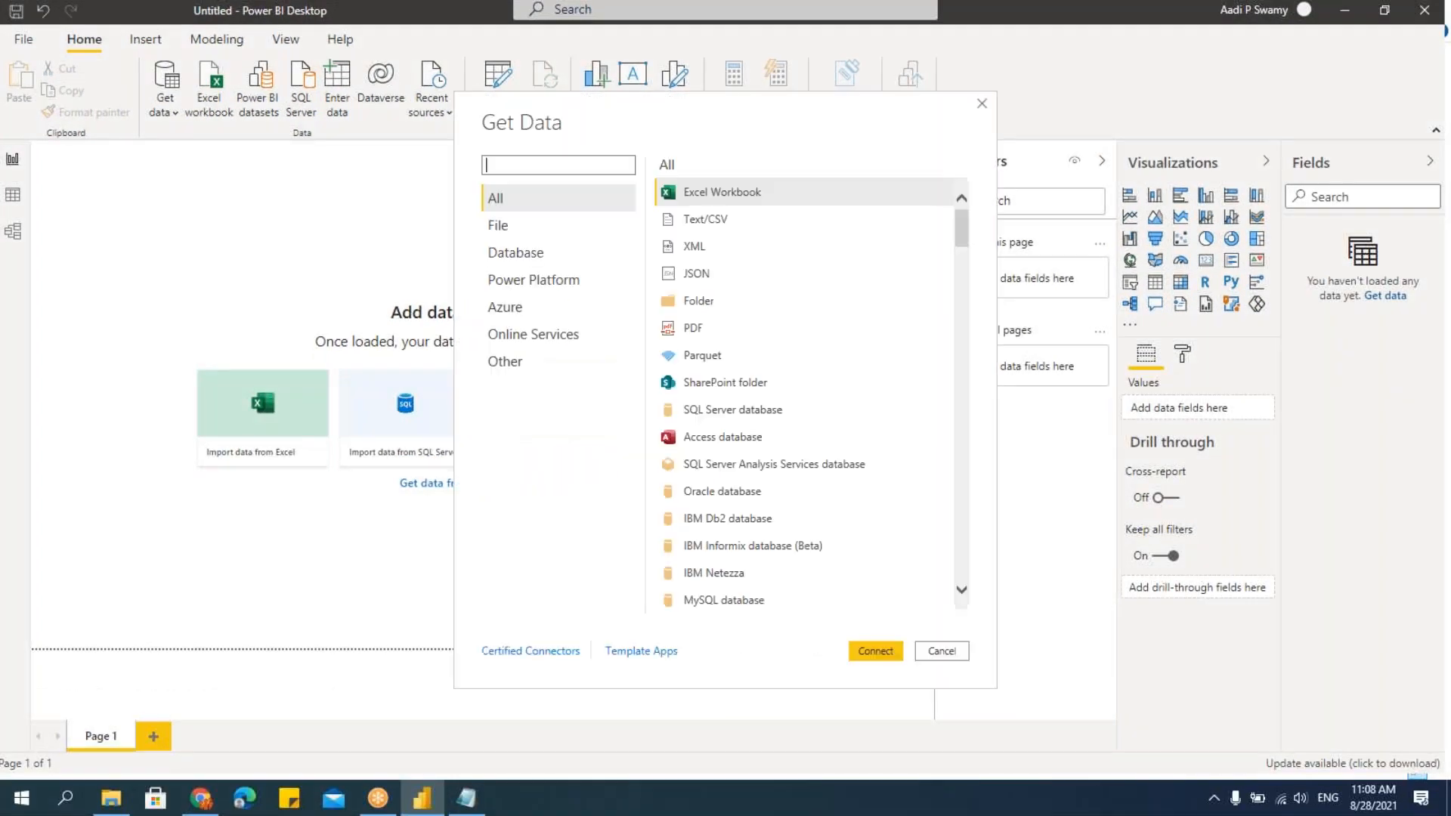
left_click_drag(756, 121, 515, 96)
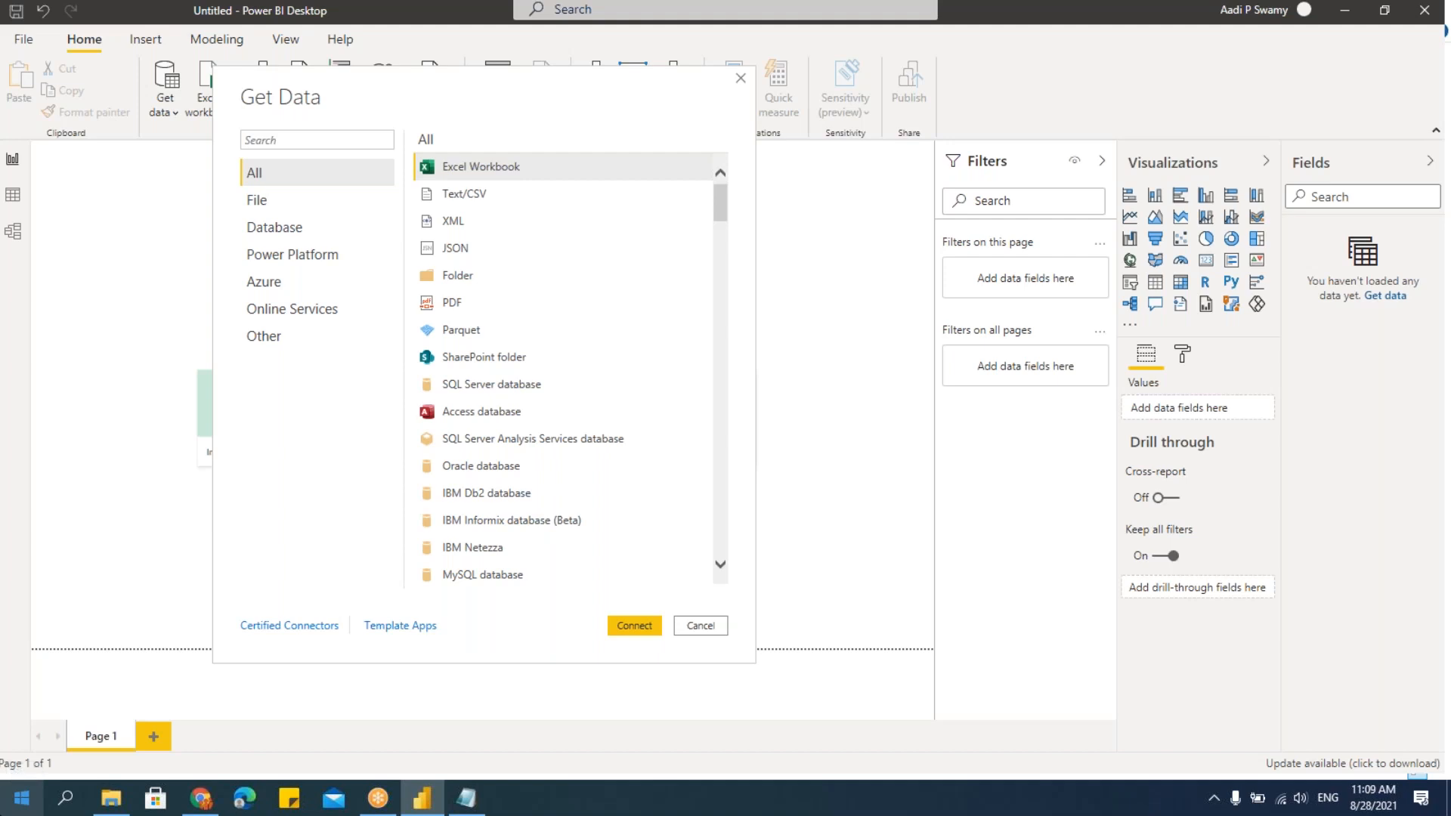
left_click_drag(718, 203, 751, 161)
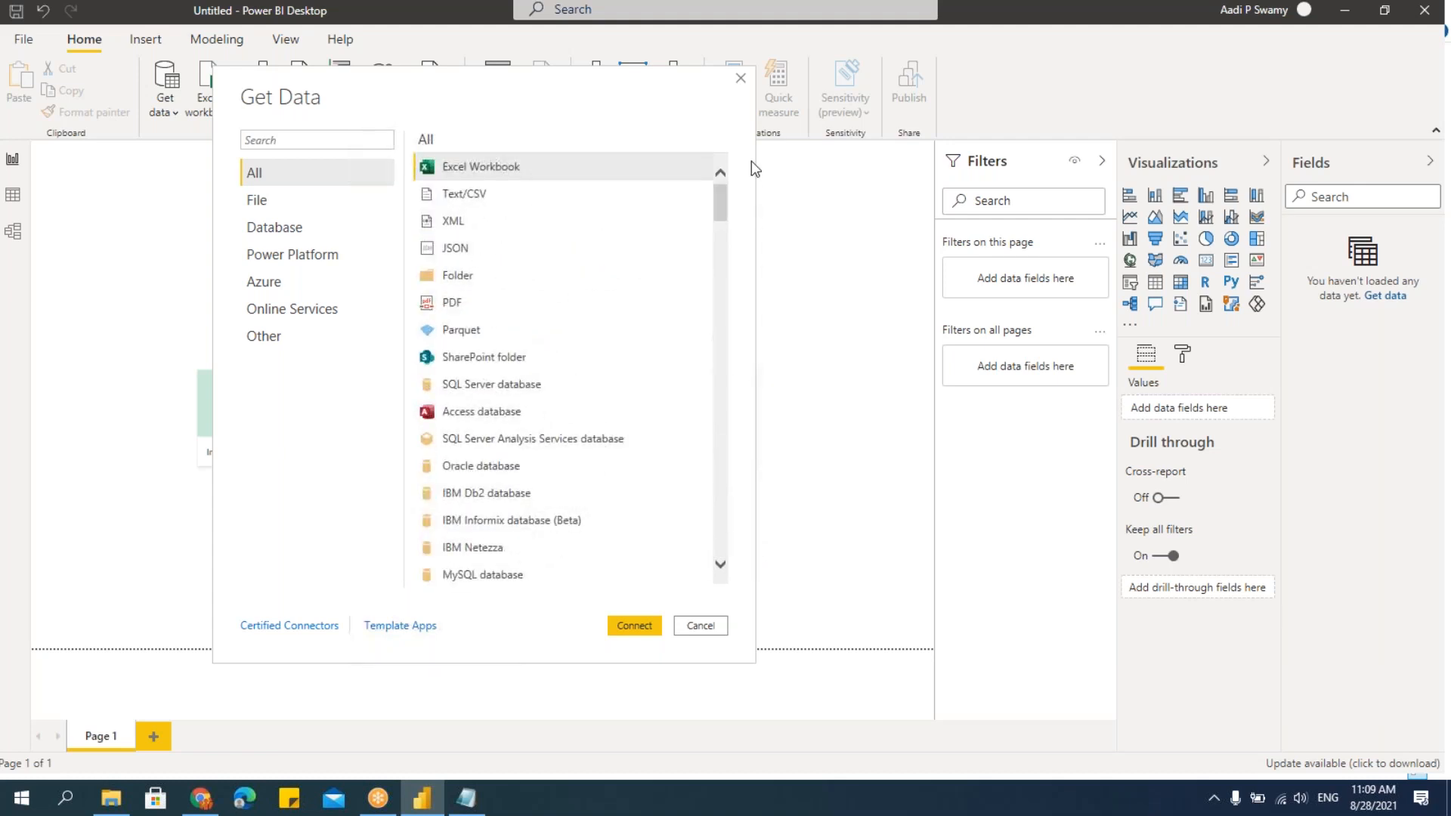
Step: Examine the connectors offered under File, Database, Power Platform, Azure, Online Services and Other
left_click(315, 198)
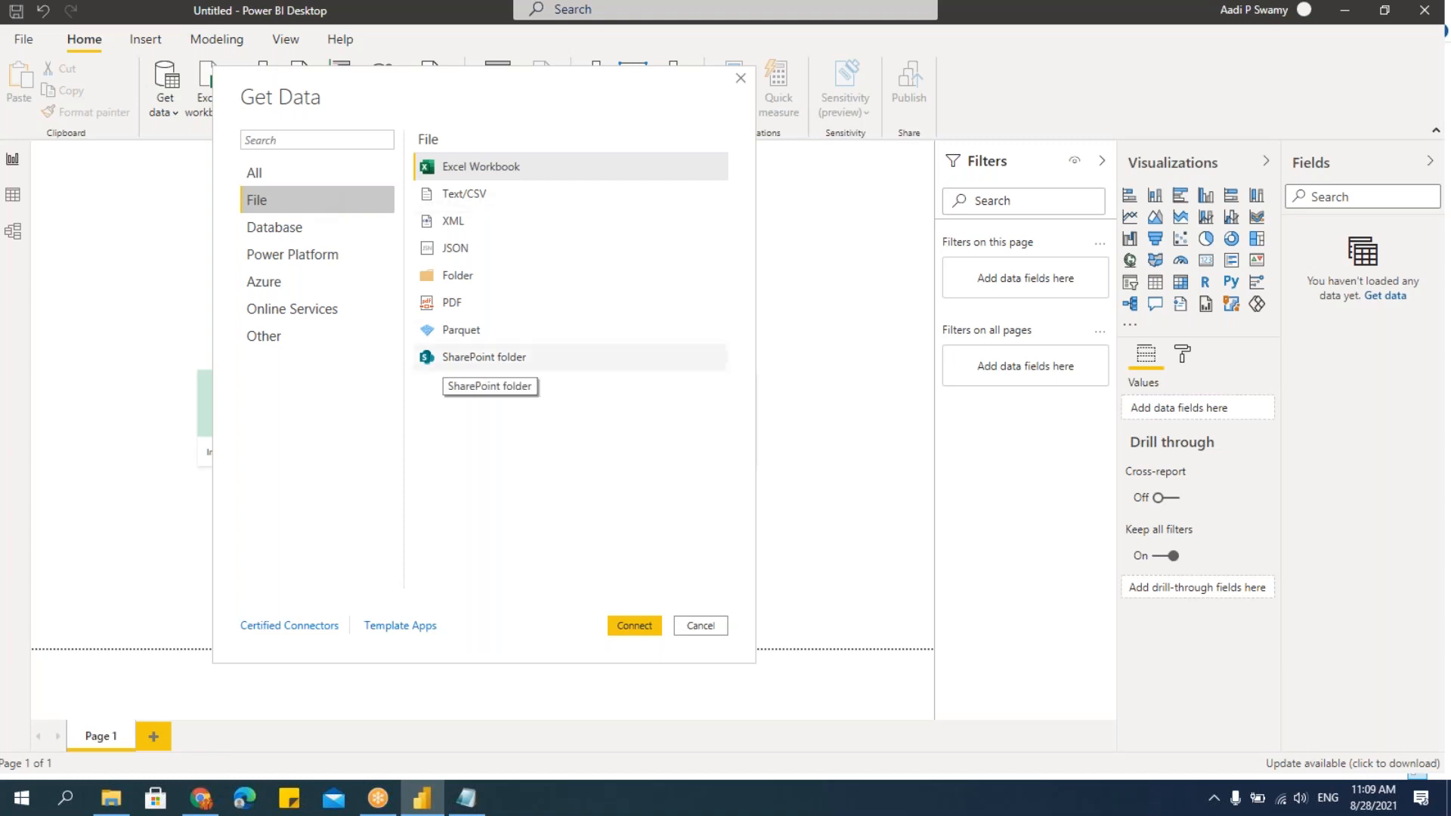
left_click(348, 231)
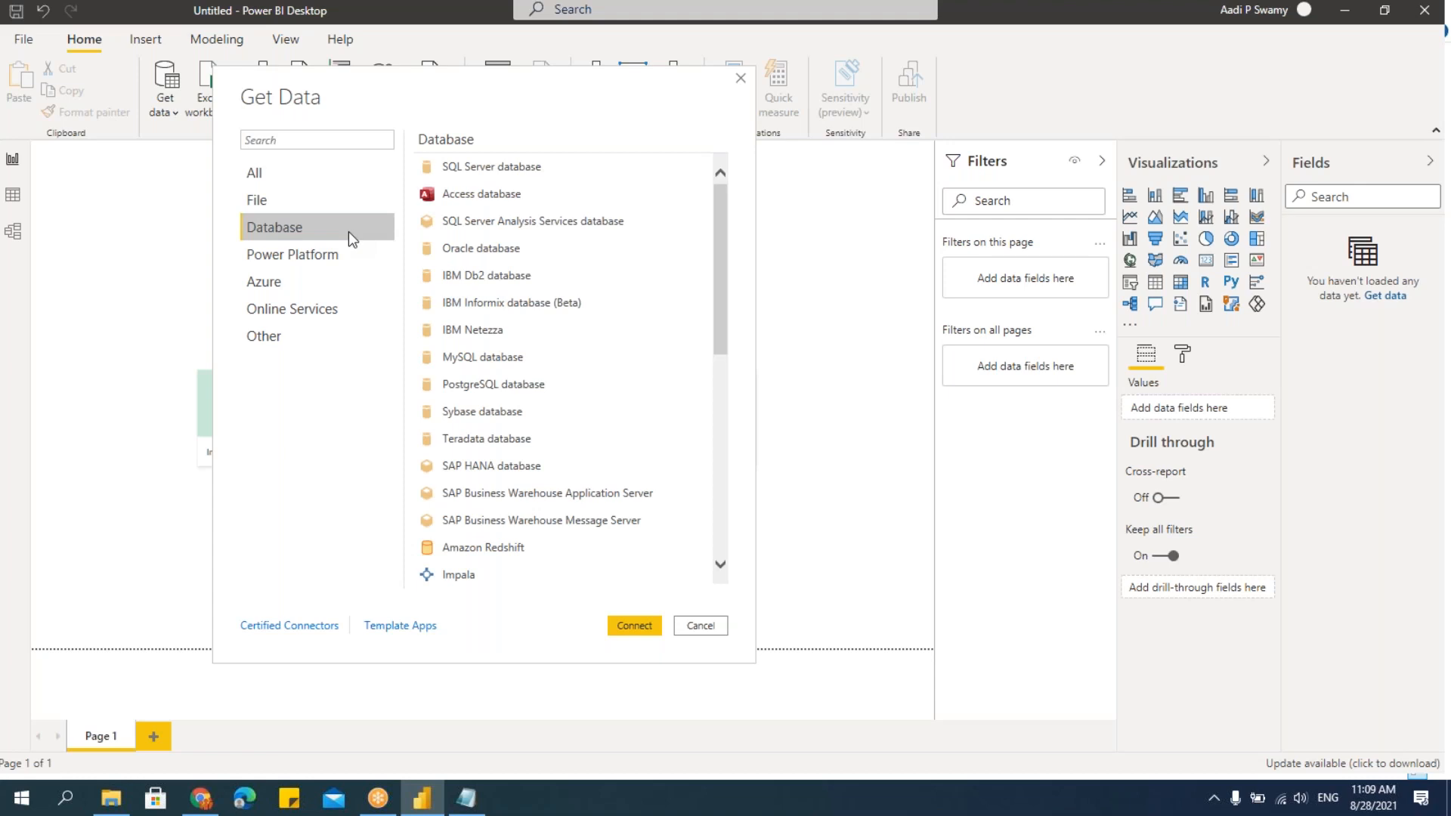
left_click_drag(717, 216, 733, 180)
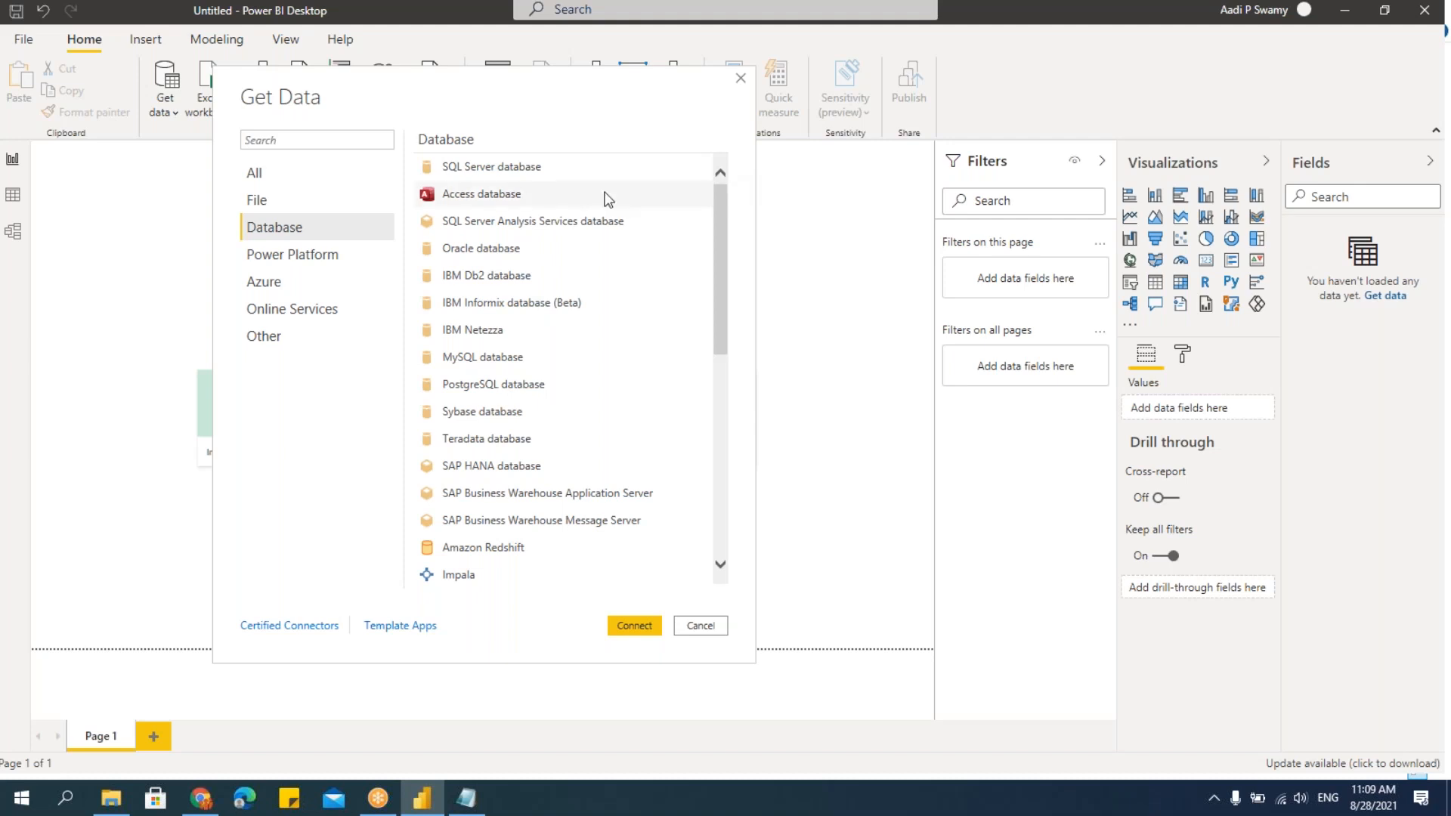
left_click(311, 256)
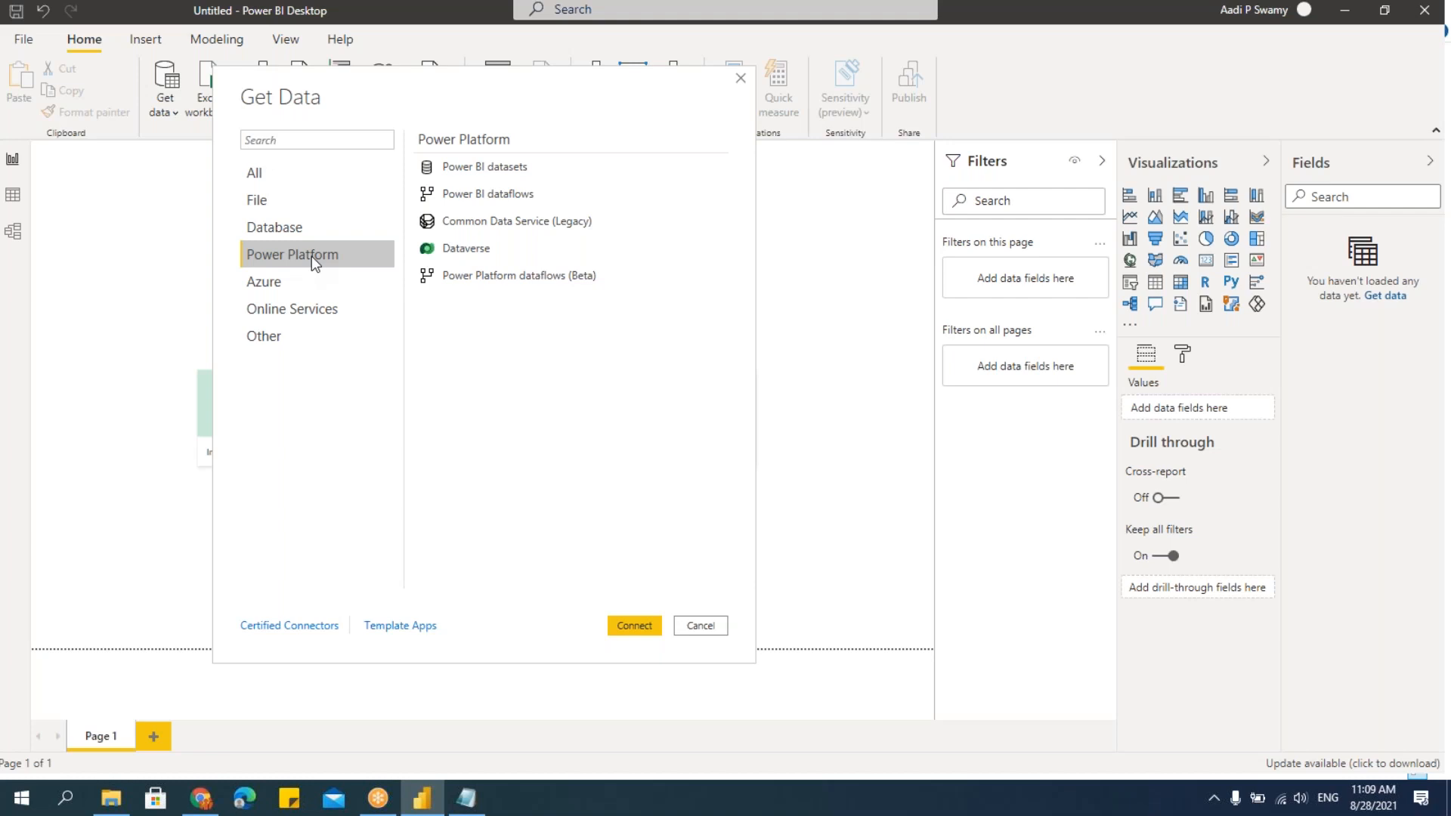
left_click(284, 293)
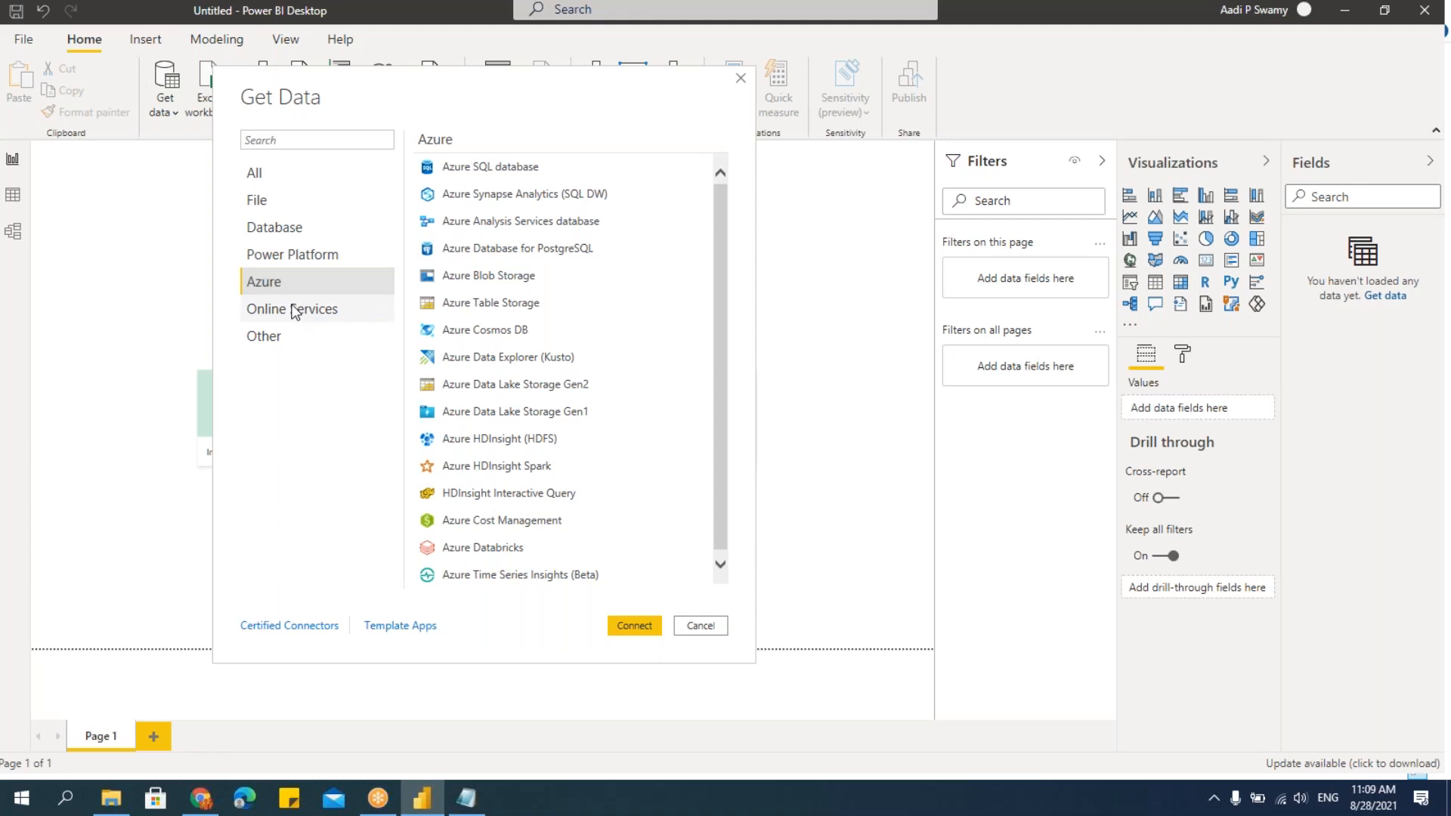
left_click(294, 311)
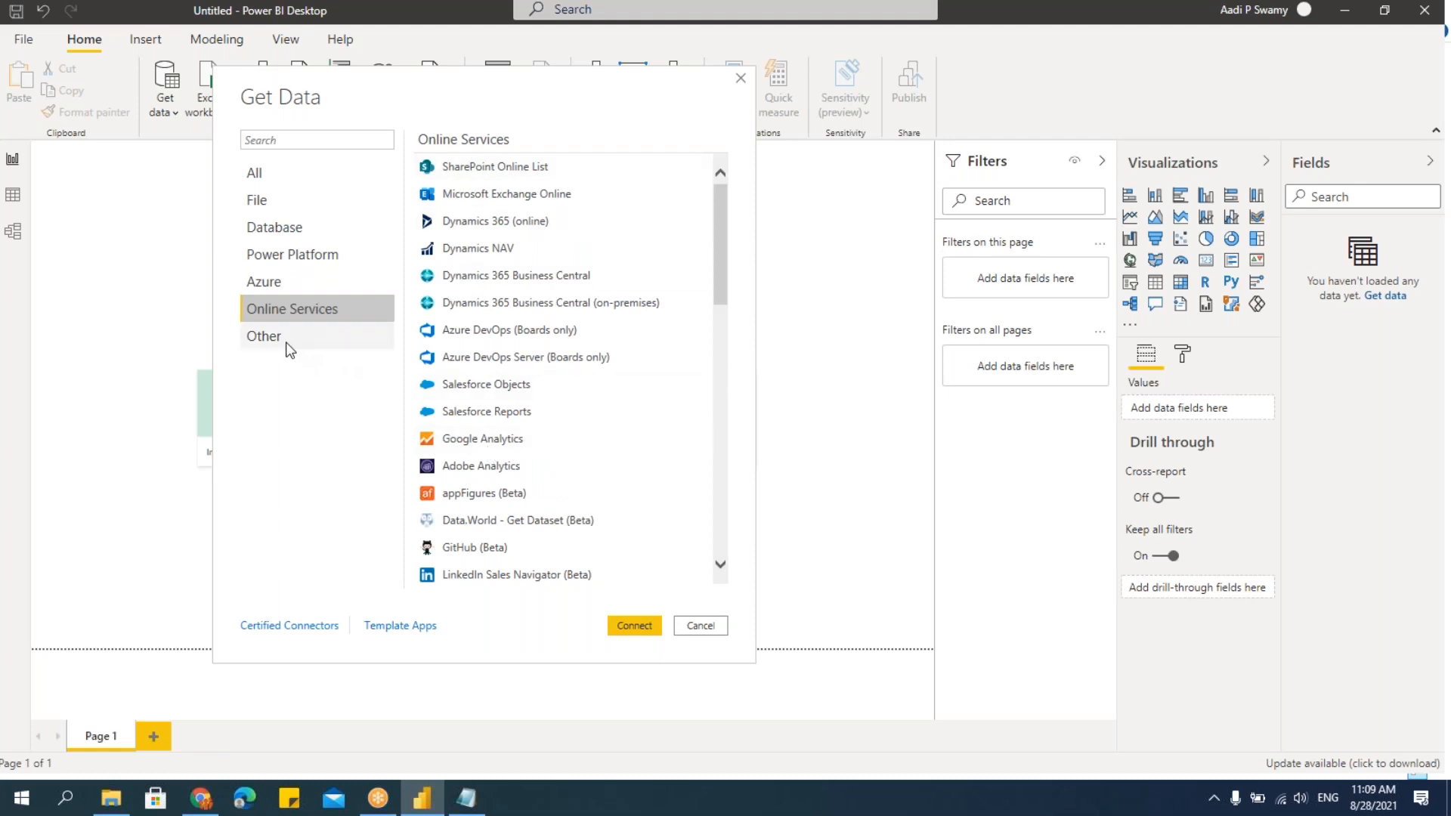
left_click(289, 344)
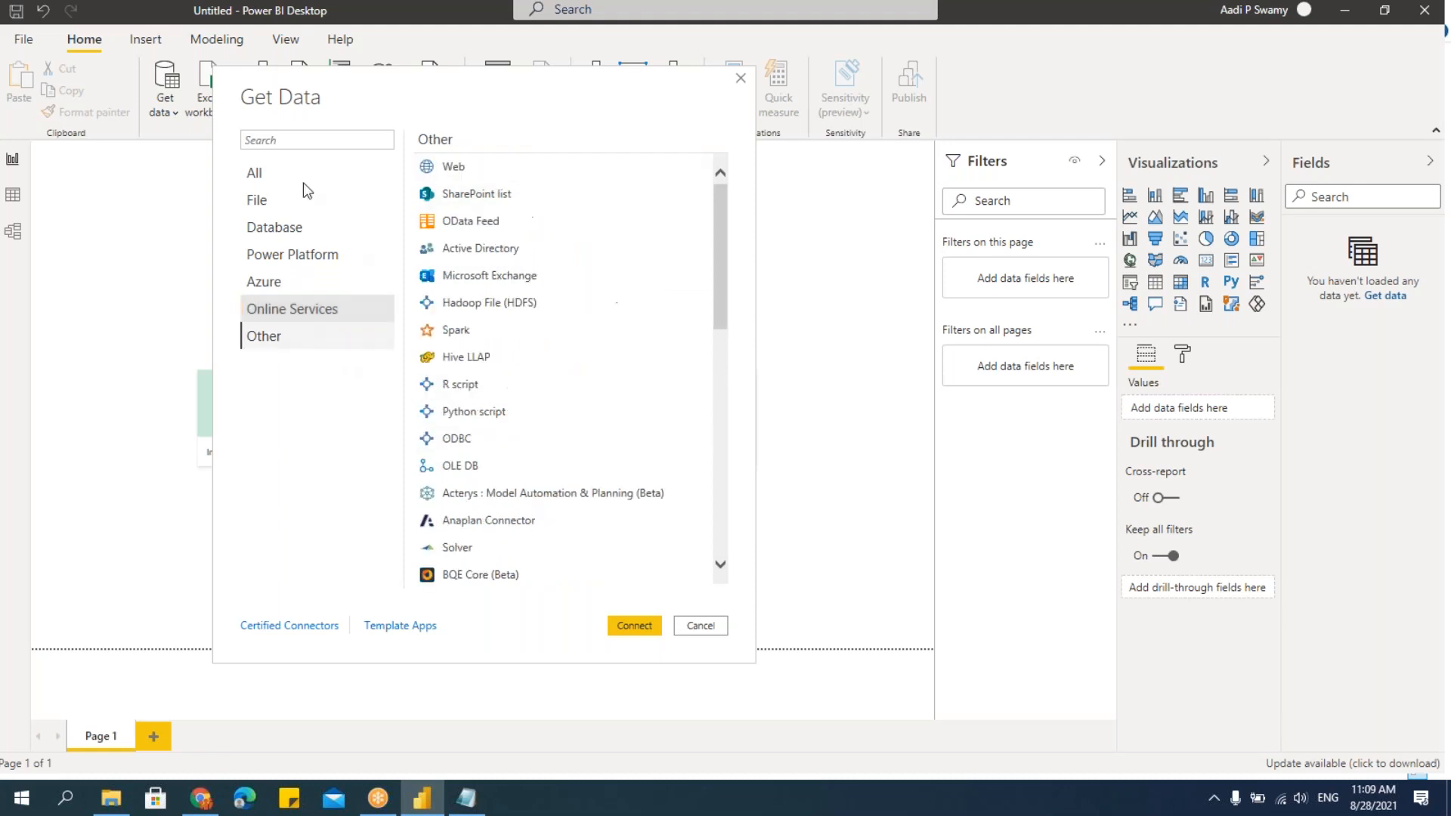
left_click_drag(719, 196, 725, 156)
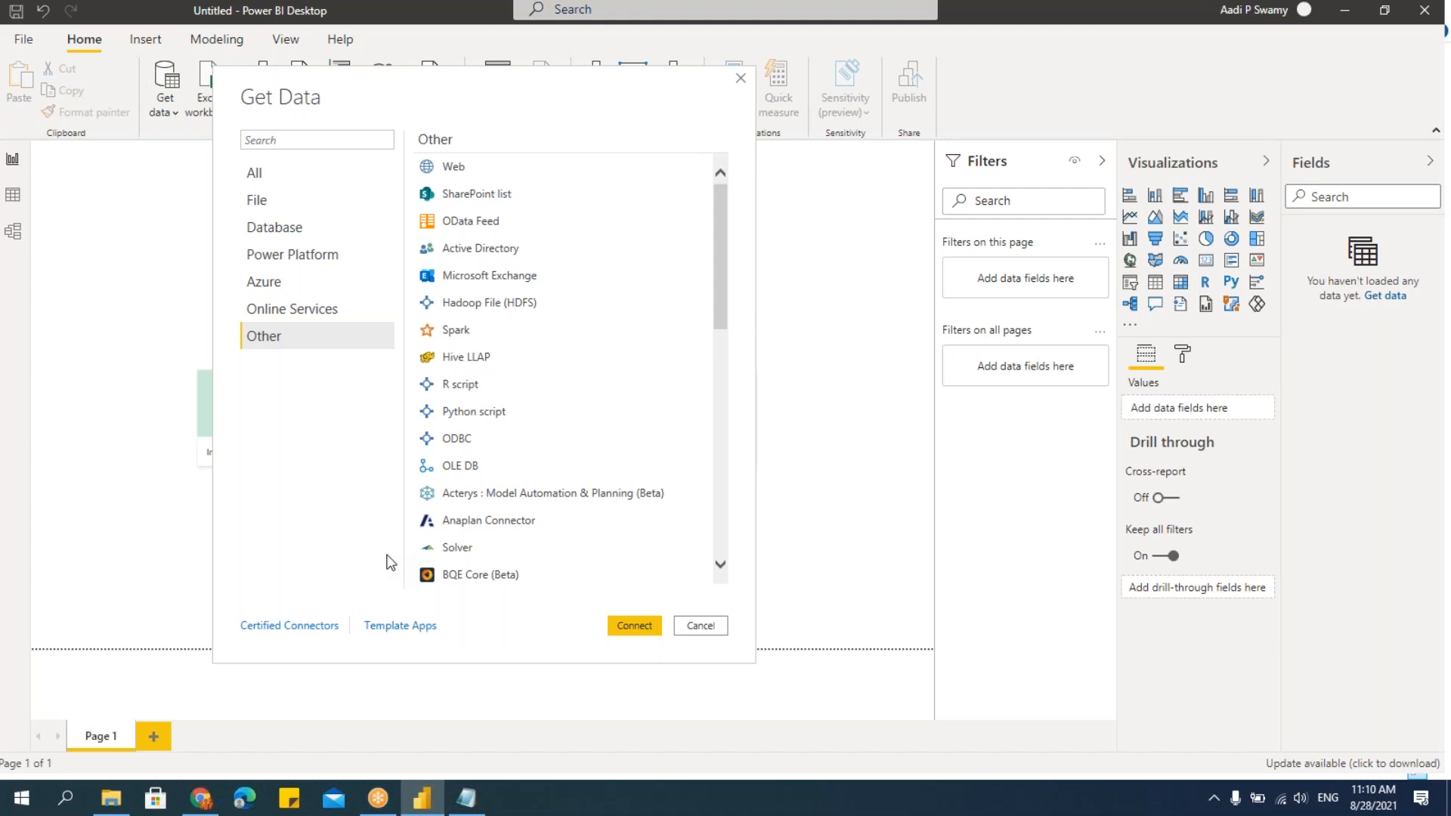
Step: Select the Excel Workbook connector in the File category
left_click(271, 198)
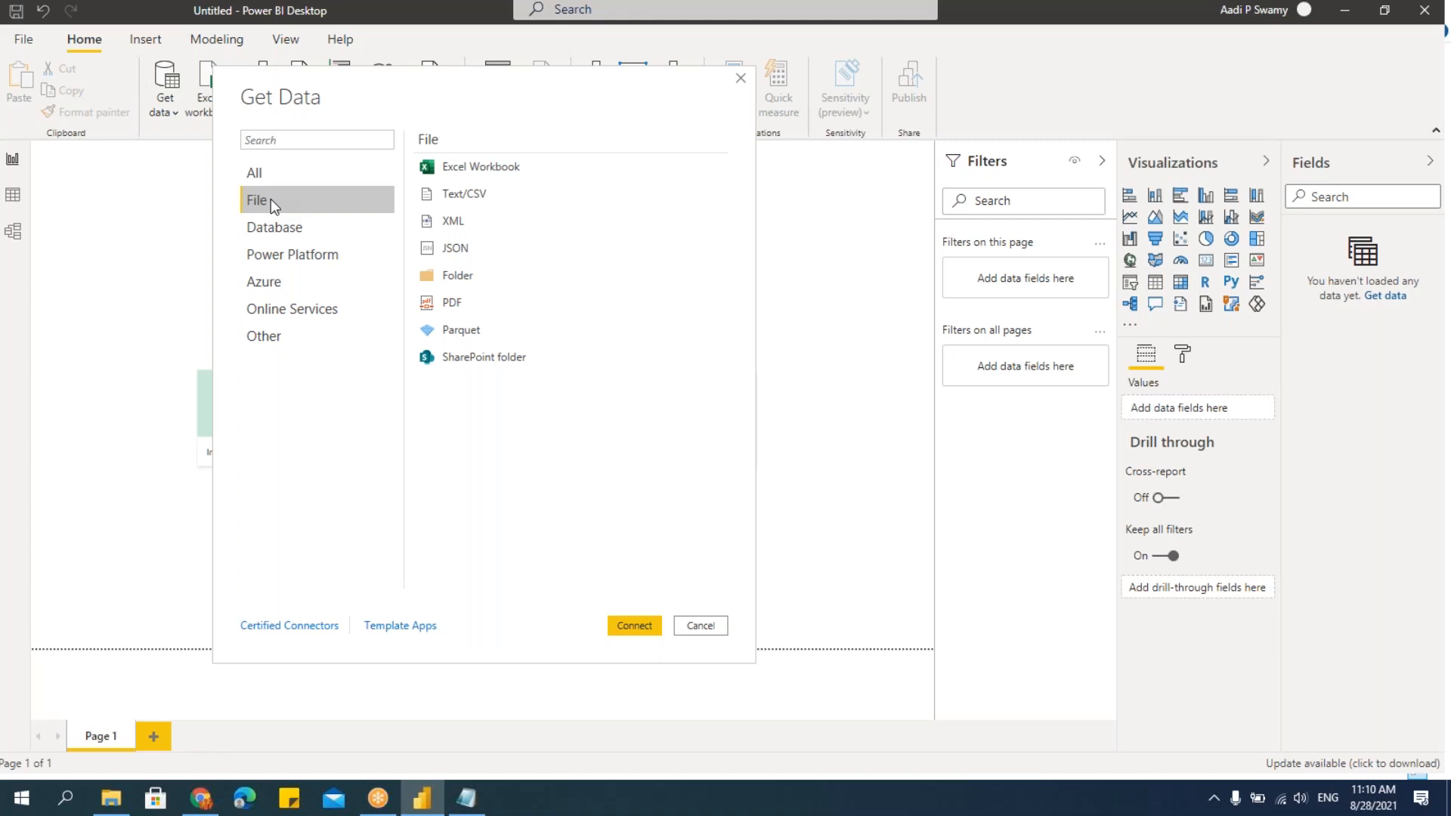
left_click(464, 160)
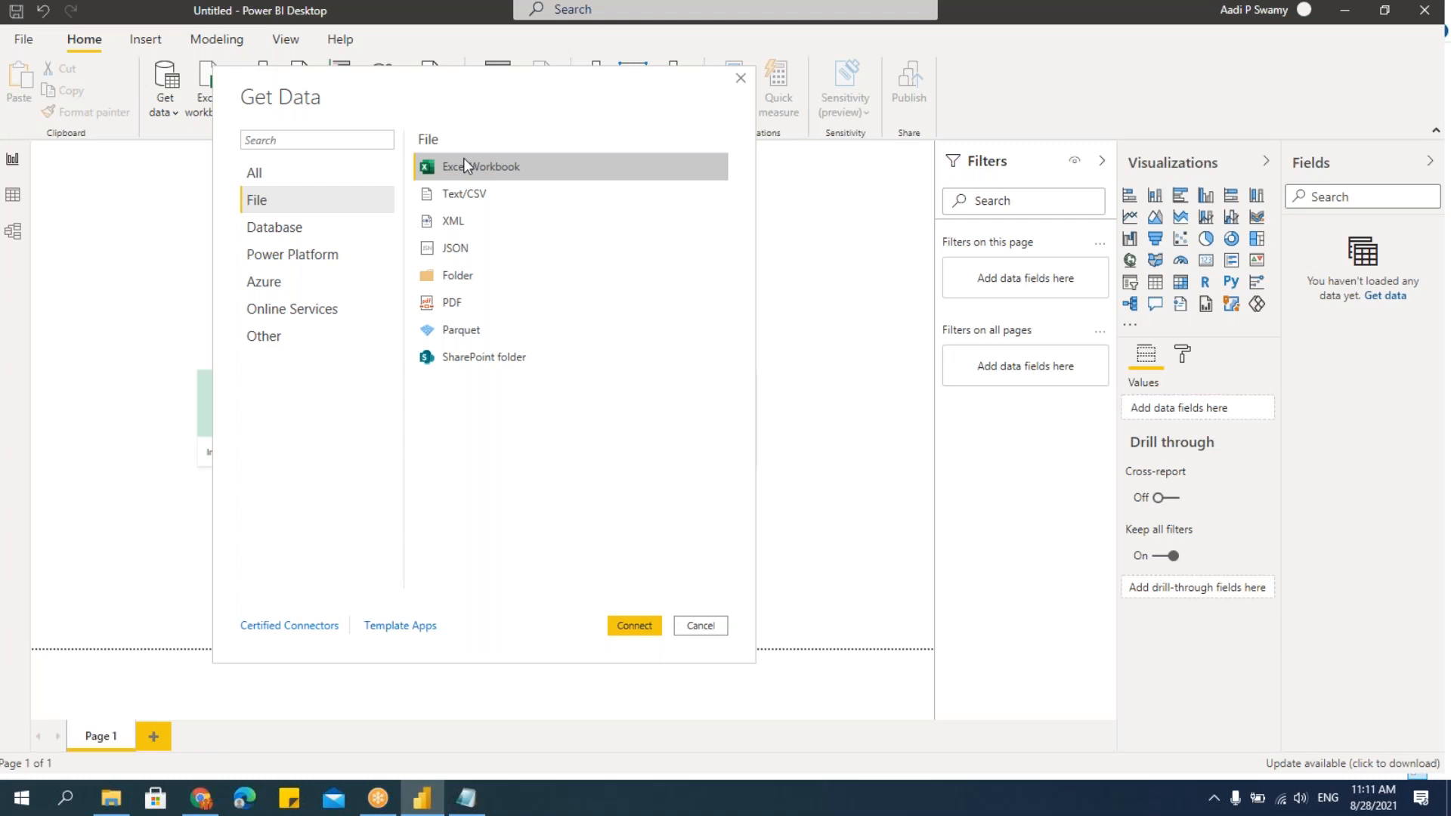
Step: Switch to the Notepad outline, highlight "Data Source" again, and return to the Get Data dialog
left_click(466, 798)
left_click(161, 211)
left_click(294, 224)
left_click_drag(295, 224, 135, 221)
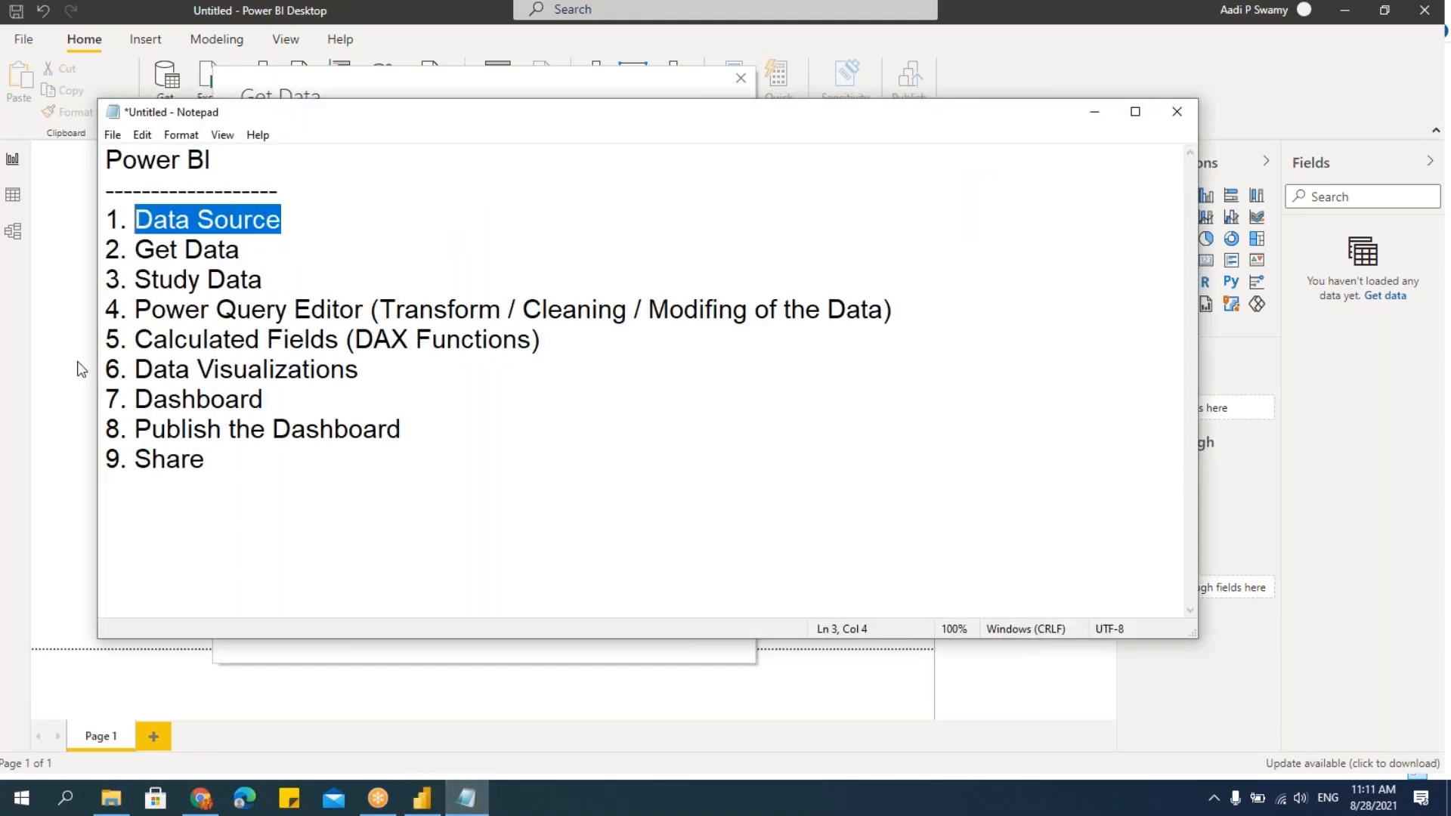
left_click(93, 384)
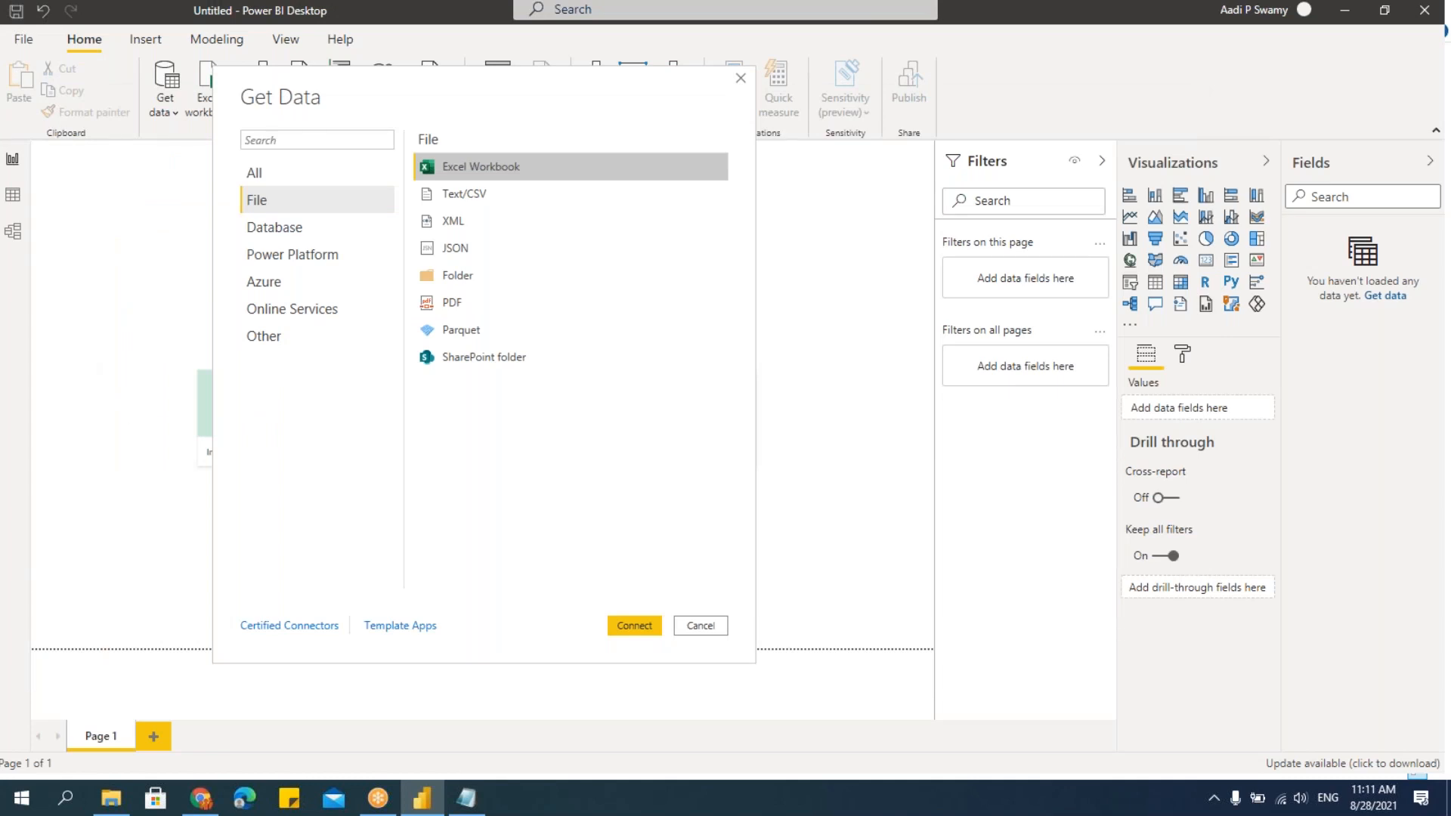
Step: Open Excel Raw Data.xlsx from the Day 01 folder and examine its ShipMode, Location and Product sheets
left_click(111, 798)
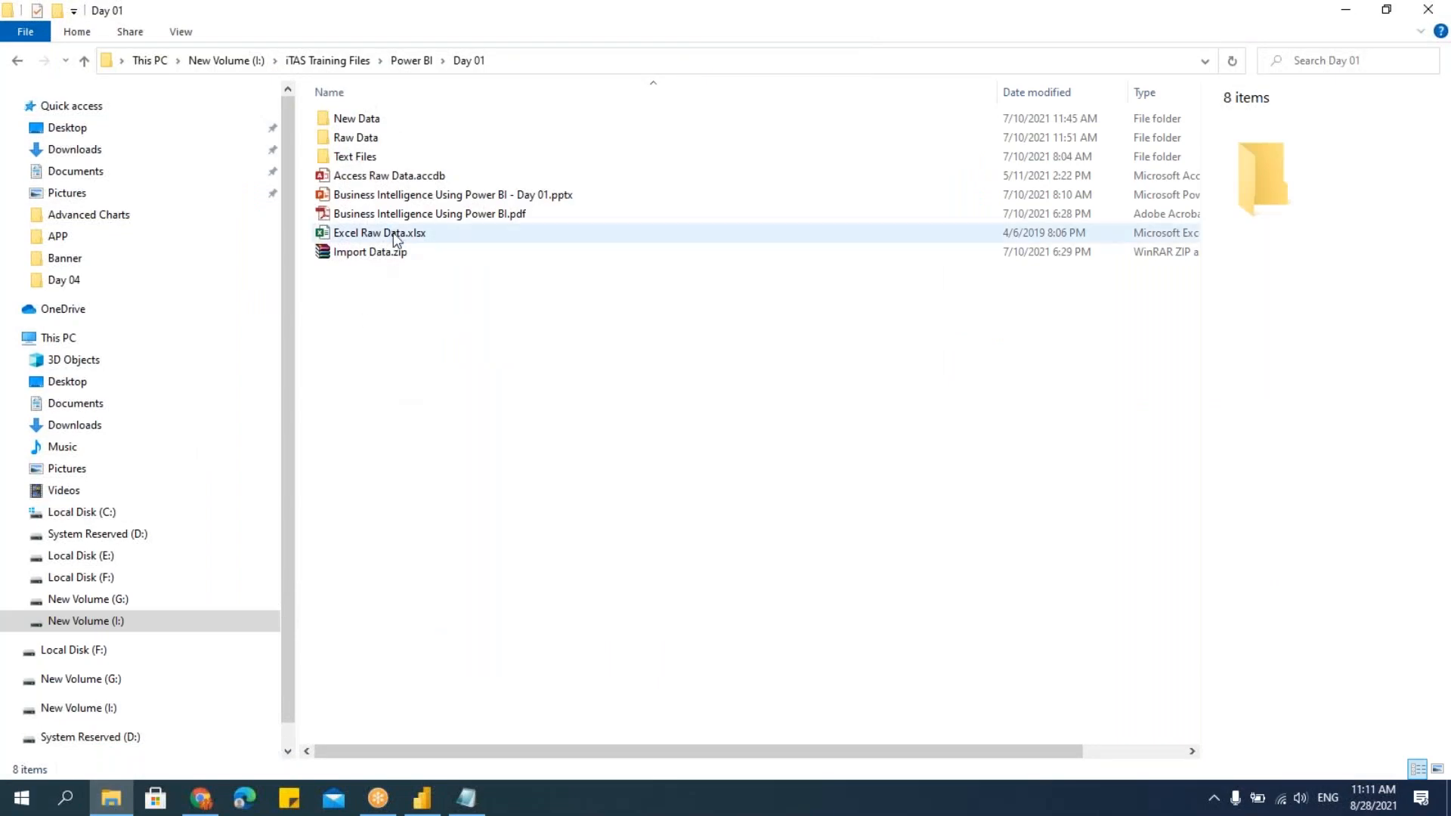
left_click(398, 234)
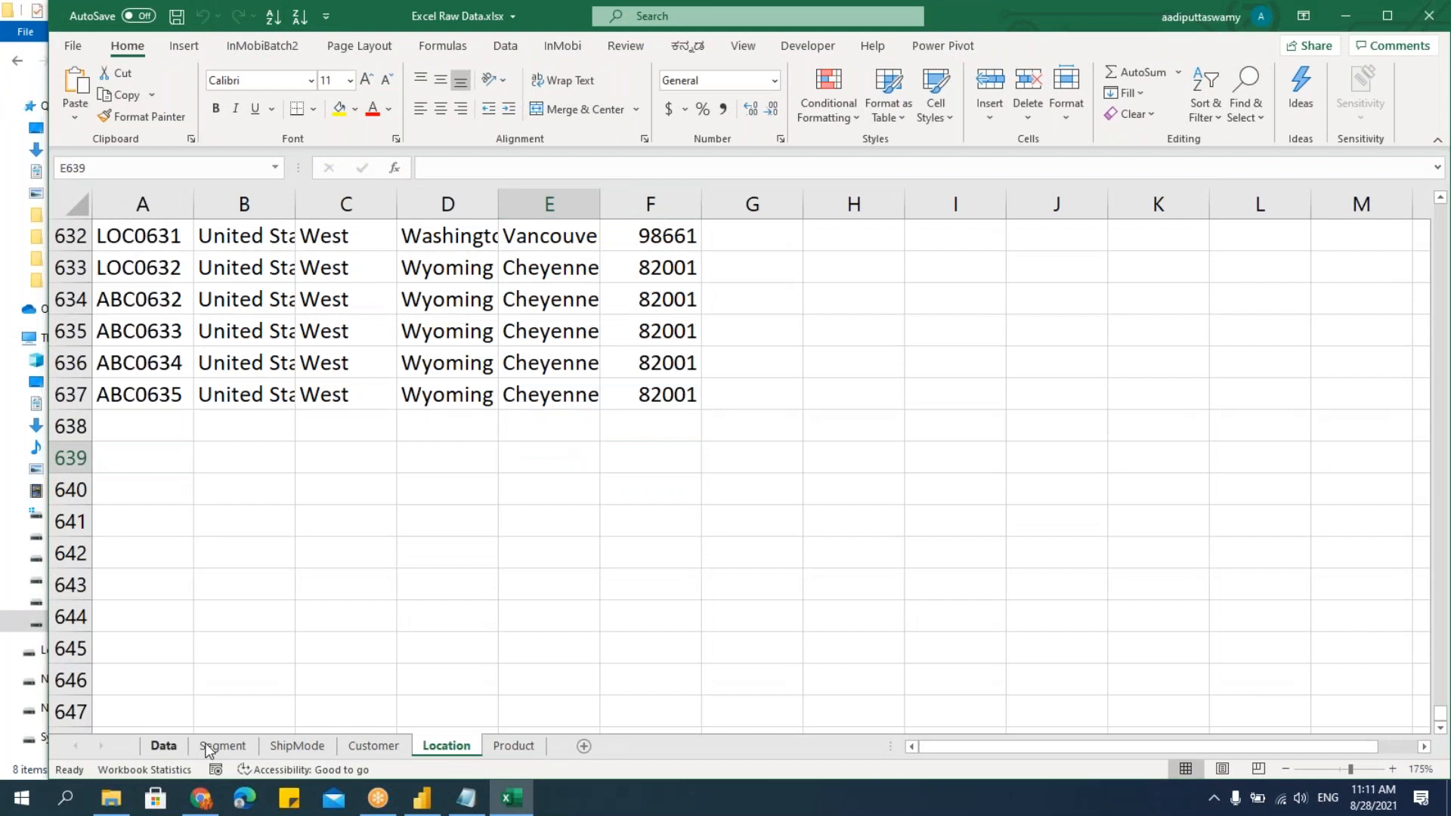
left_click(297, 746)
left_click(446, 745)
left_click(512, 745)
left_click(522, 581)
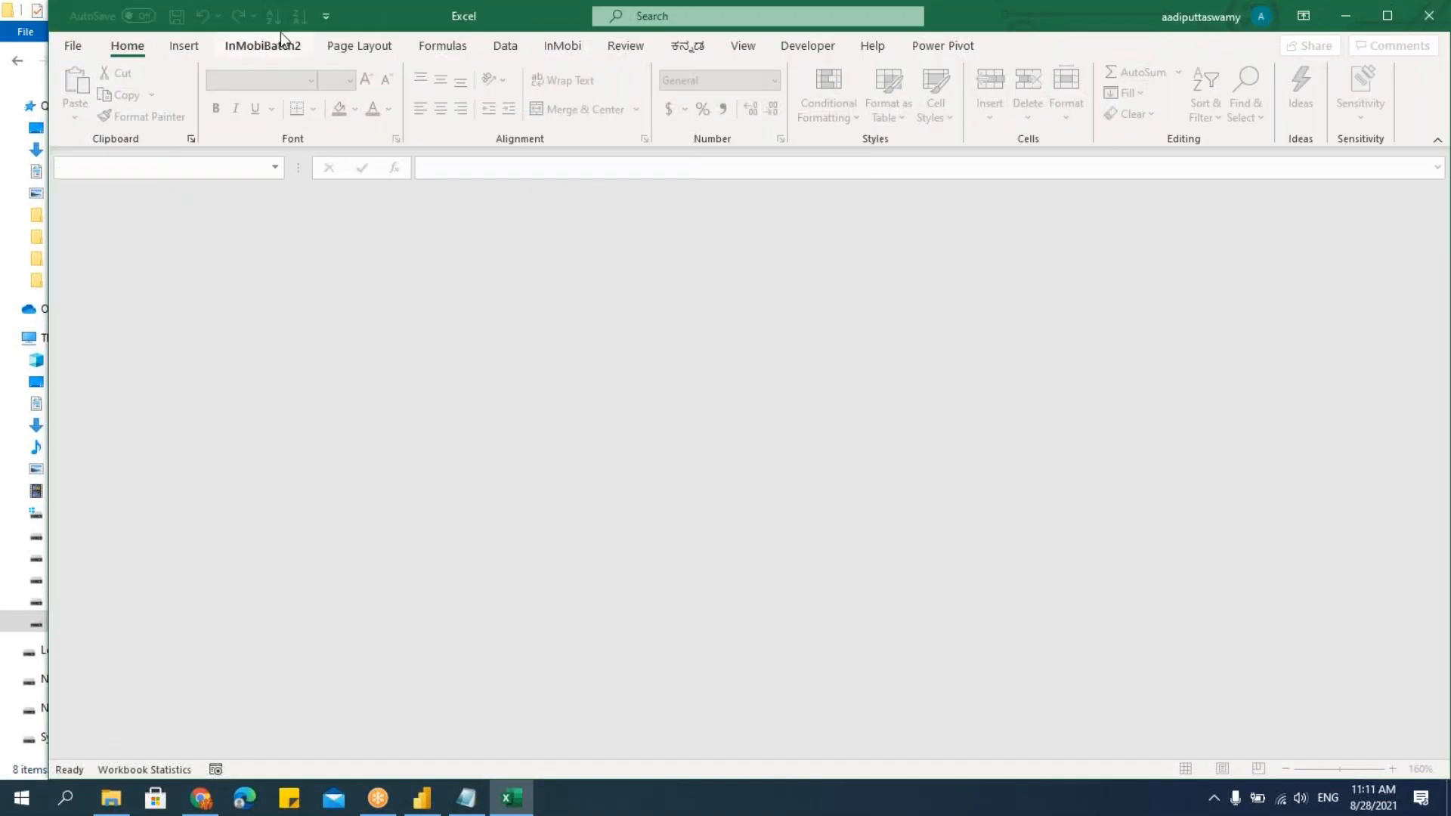
Step: Close the empty Excel window to get back to the Day 01 folder
right_click(280, 25)
key("Escape")
right_click(274, 20)
key("Escape")
right_click(415, 12)
left_click(443, 126)
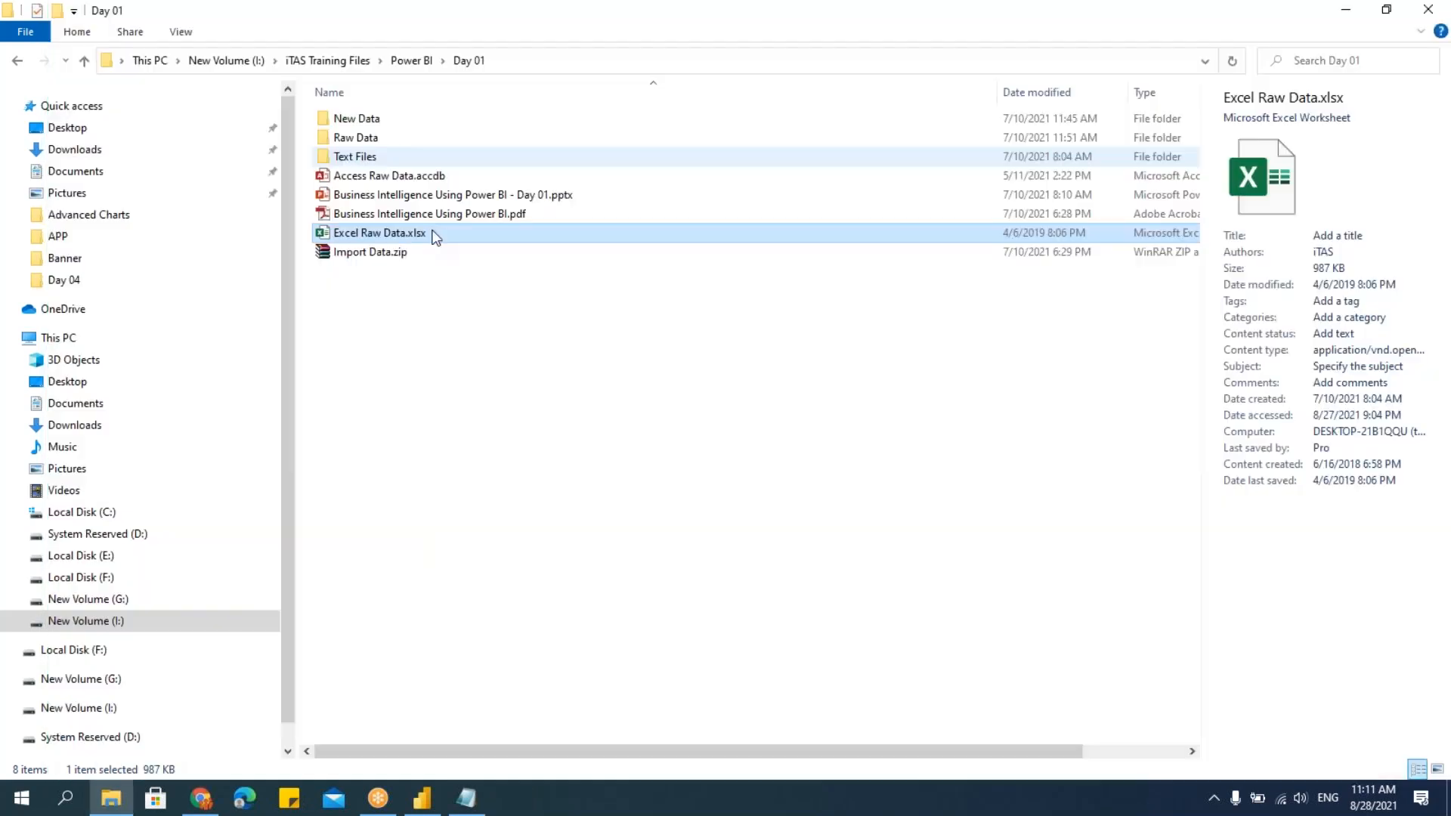
Step: Open Karnataka_Apple_Sales.xlsx from the Raw Data folder, examine its Sheet1 data, and close the workbook
double_click(379, 138)
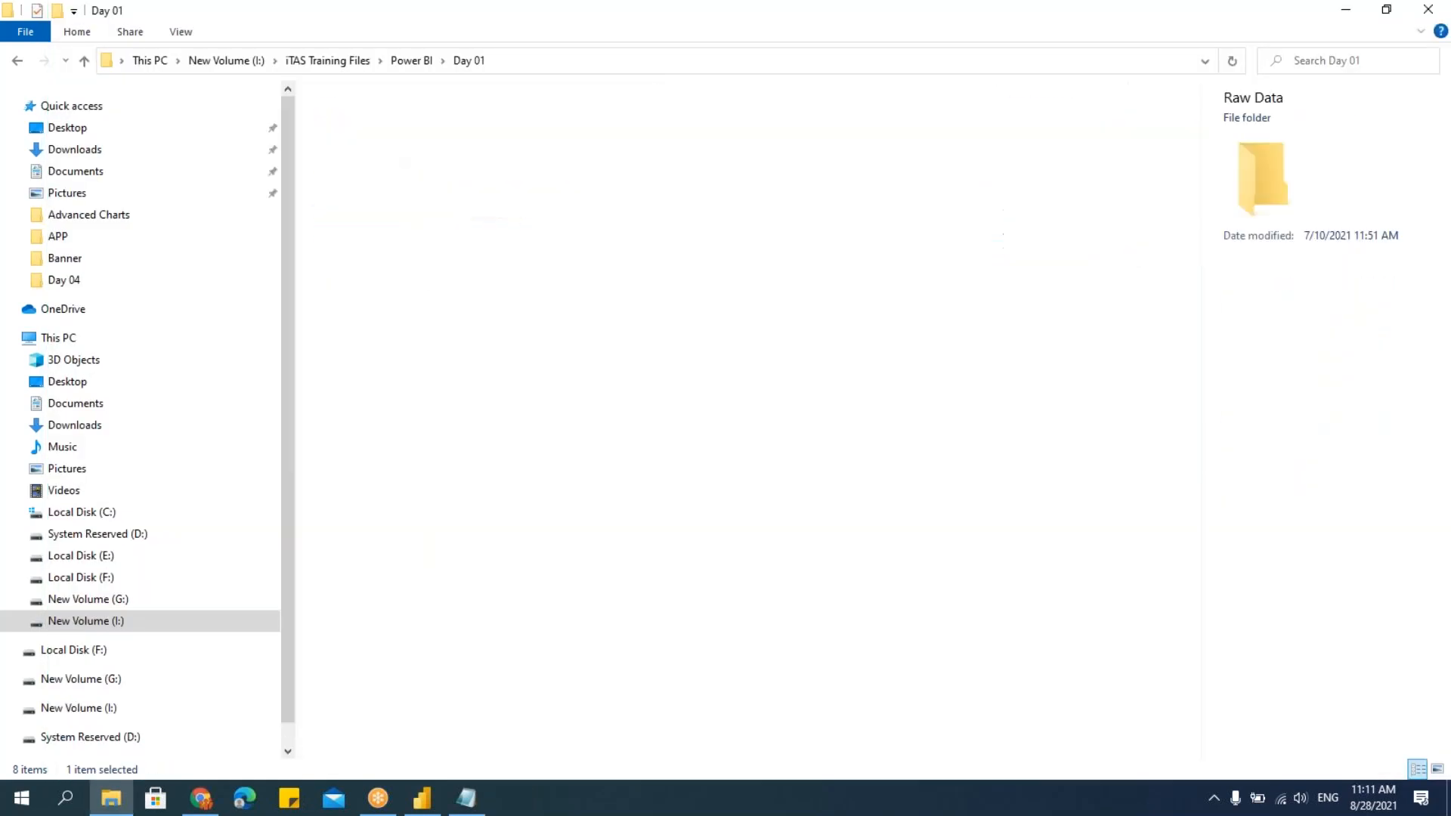
left_click(383, 121)
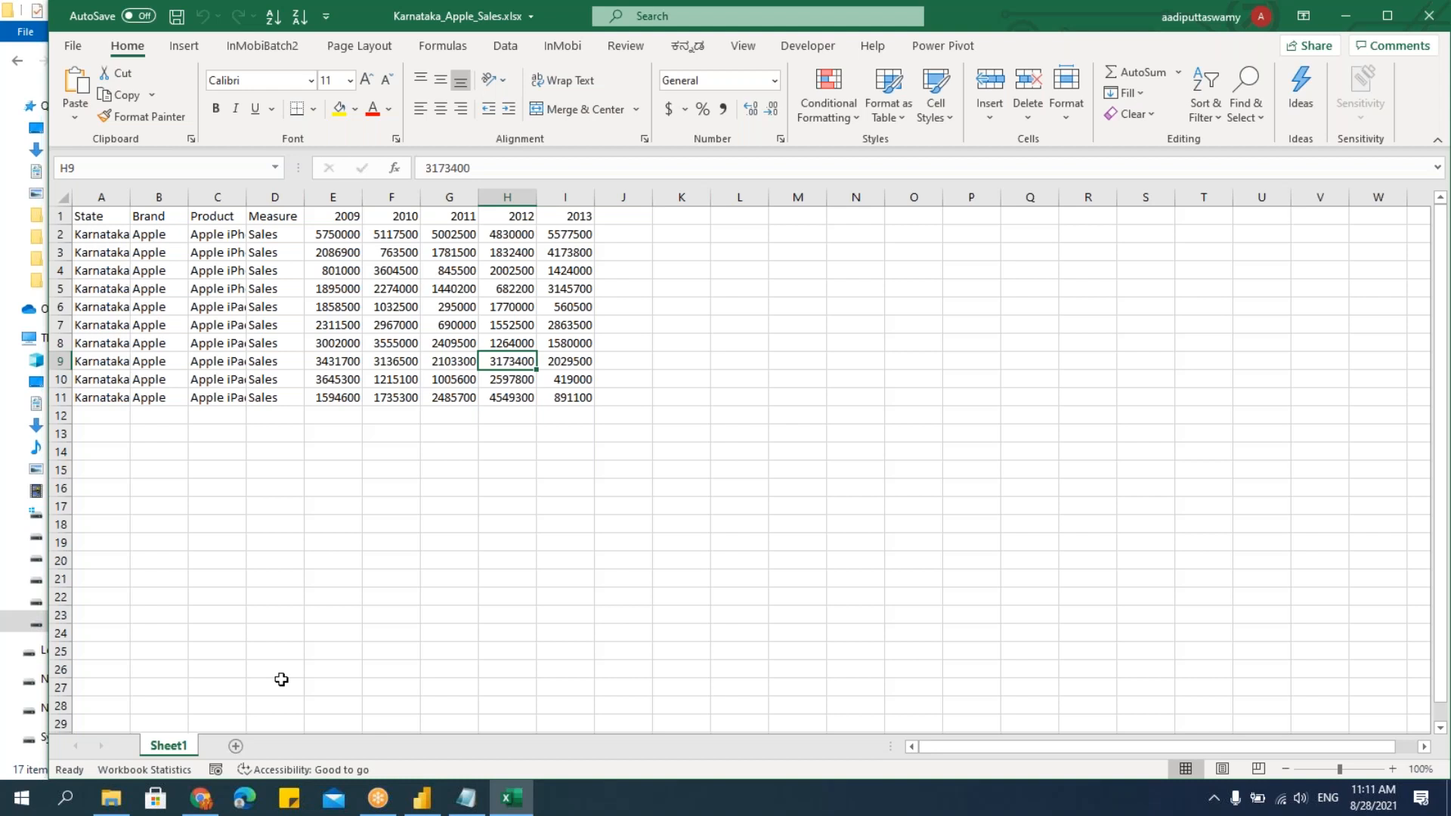
right_click(379, 16)
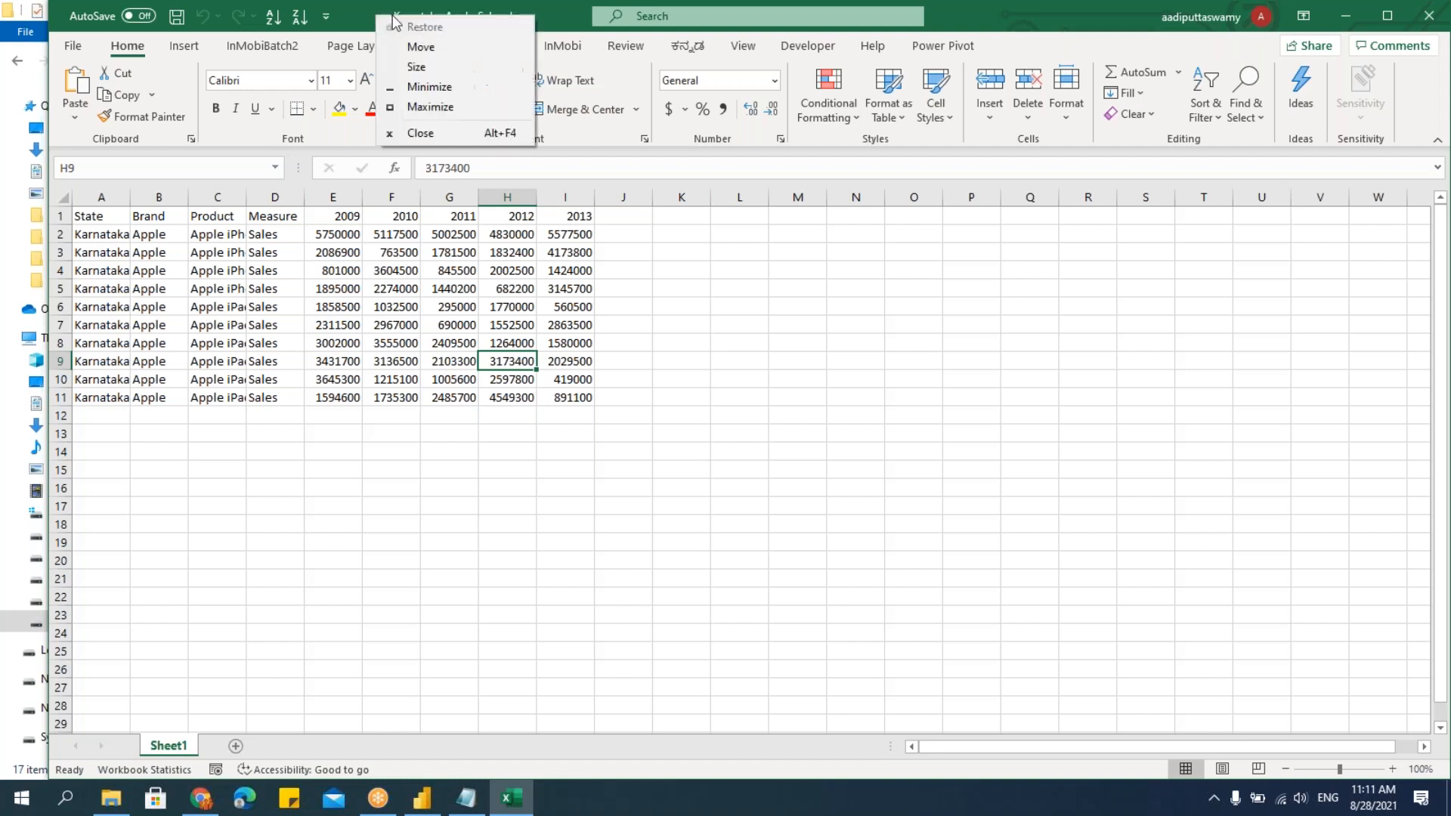
left_click(428, 134)
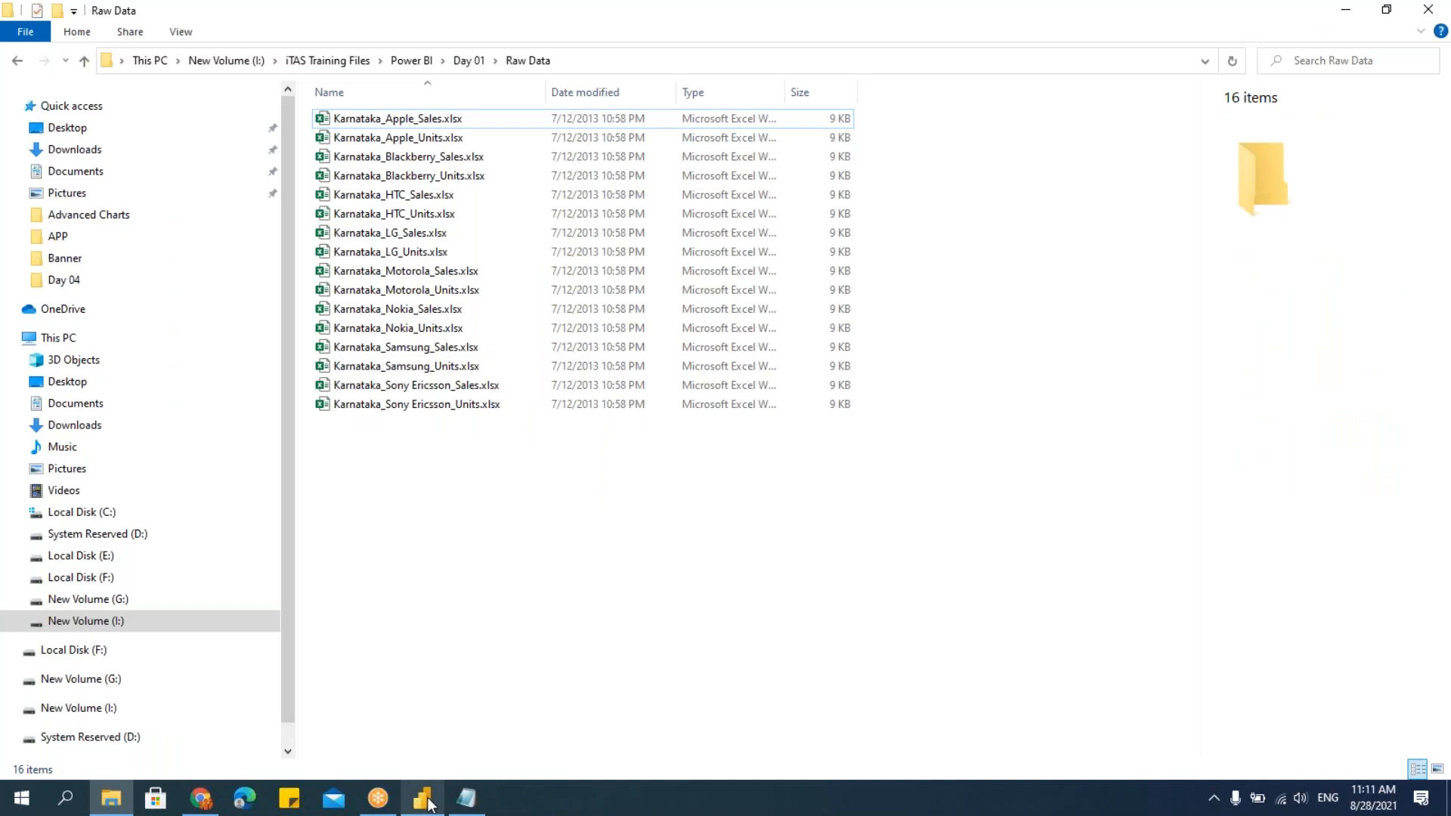
Step: Switch to Power BI Desktop and import Sheet1 of Karnataka_Apple_Sales.xlsx from the Raw Data folder through the Excel Workbook connector
left_click(426, 799)
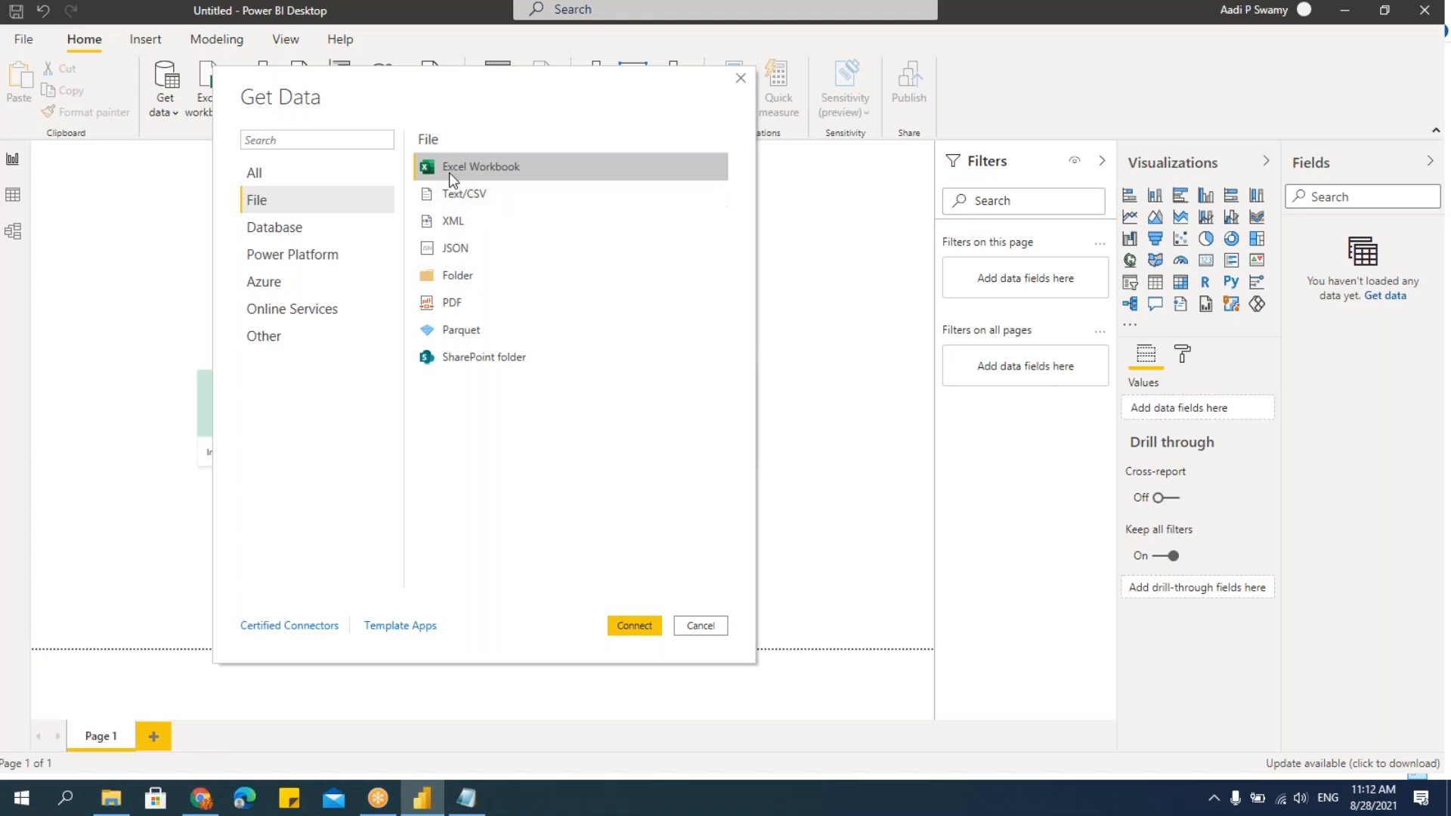
left_click(633, 625)
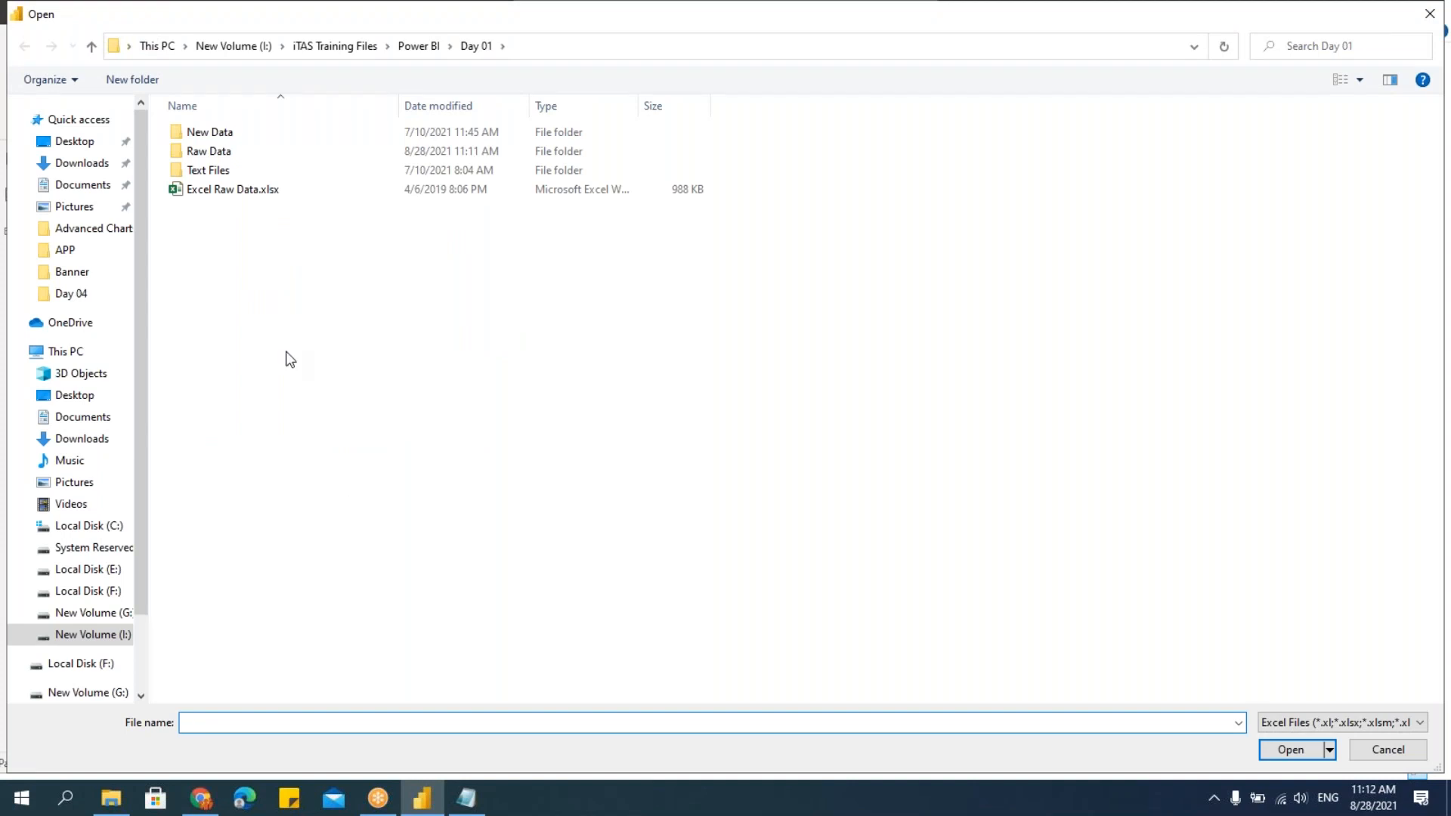
left_click(231, 151)
double_click(231, 150)
left_click(257, 133)
left_click(1284, 750)
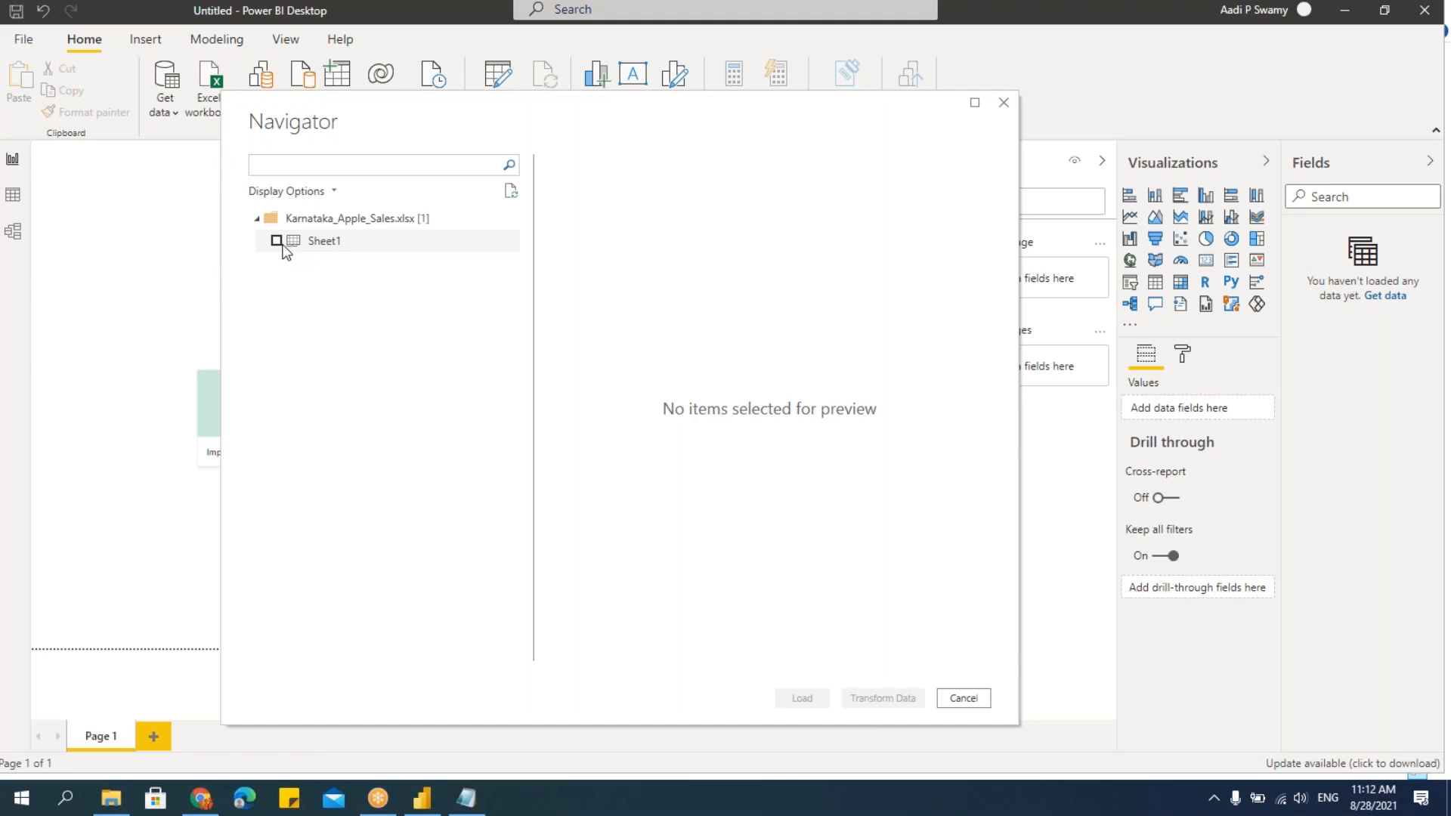
left_click(276, 241)
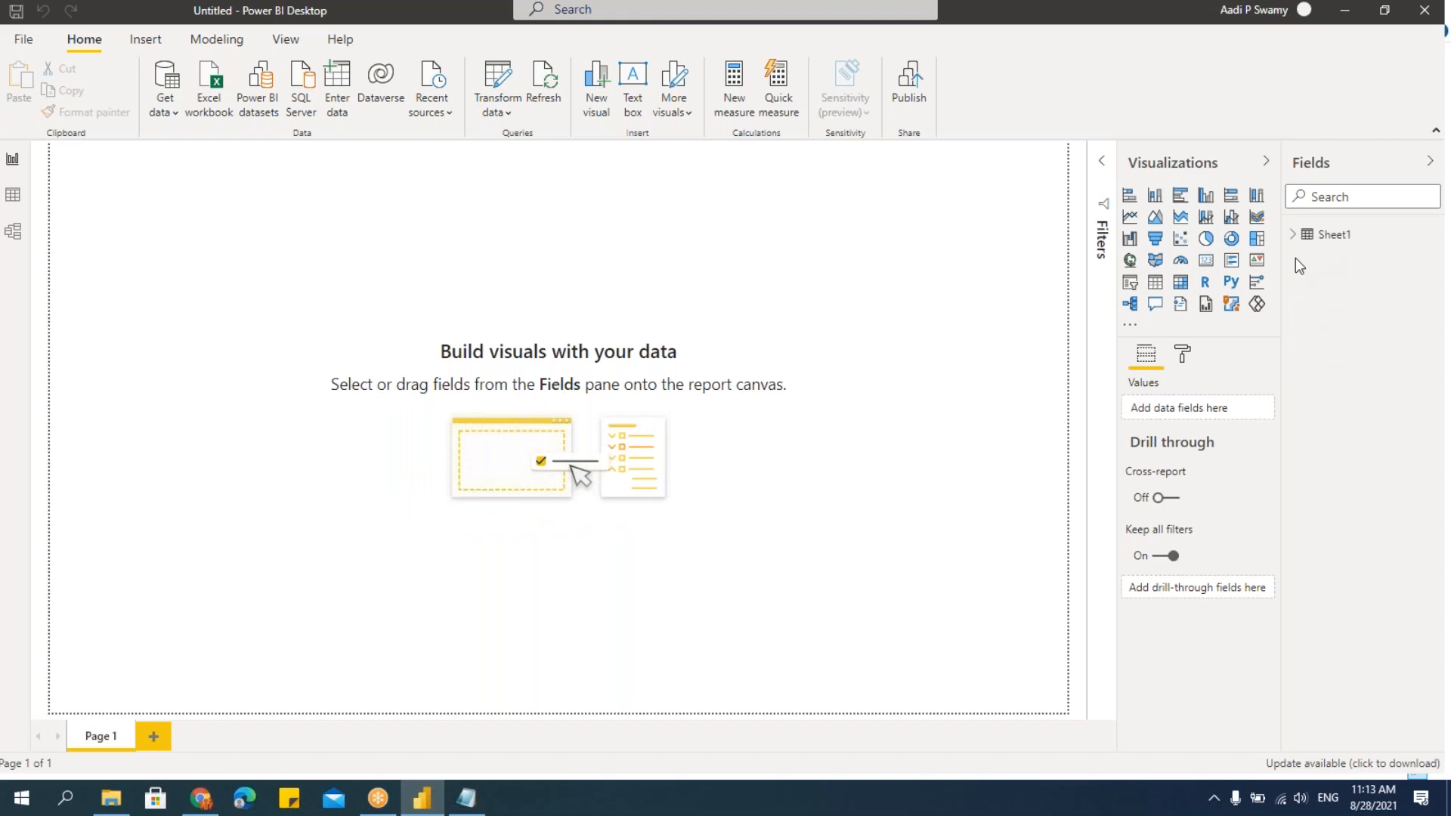
Step: Examine the imported Sheet1 table's columns in the field list, its rows in Data view and its card in Model view
left_click(1293, 237)
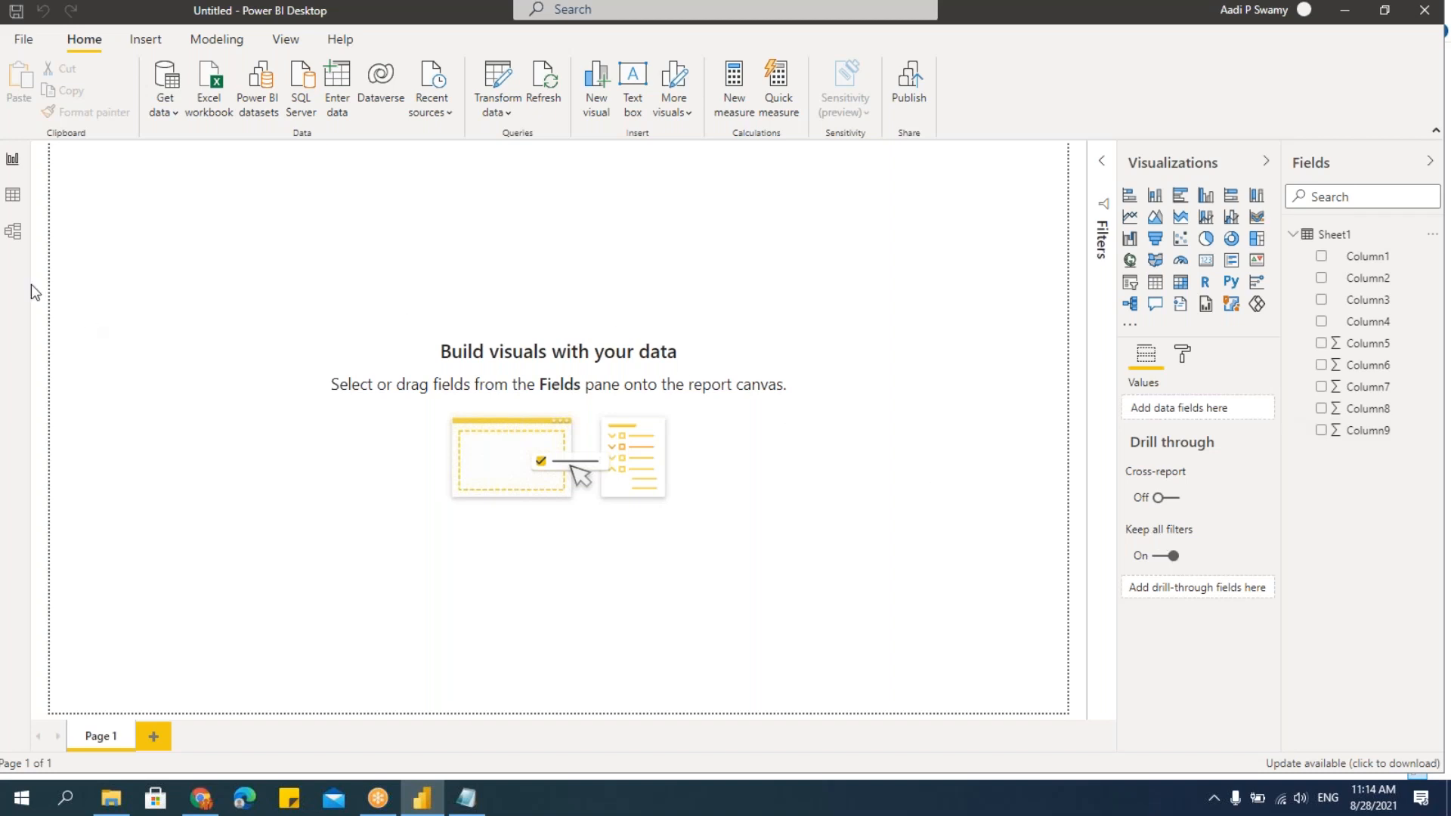
left_click(12, 194)
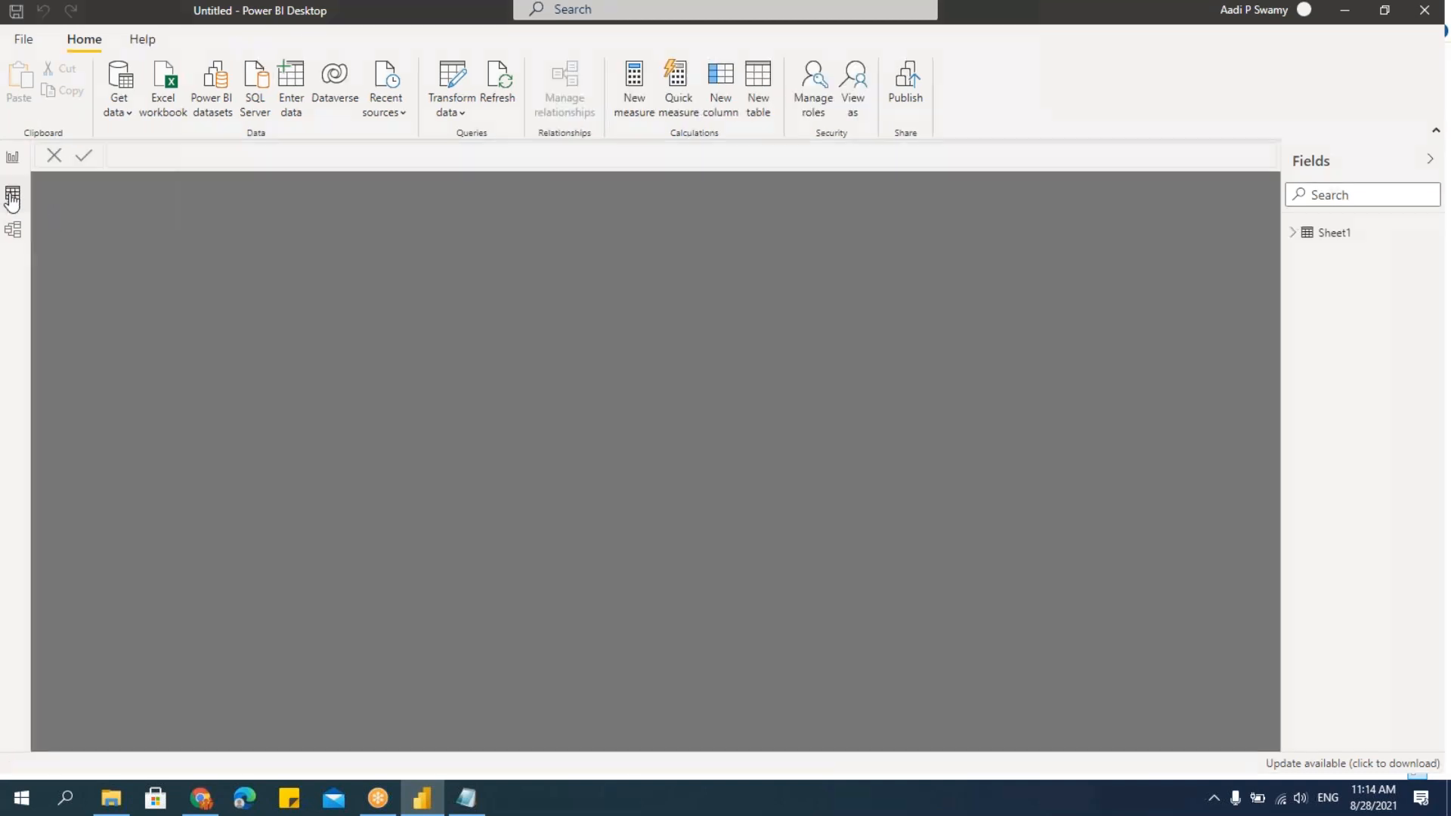
left_click(1345, 235)
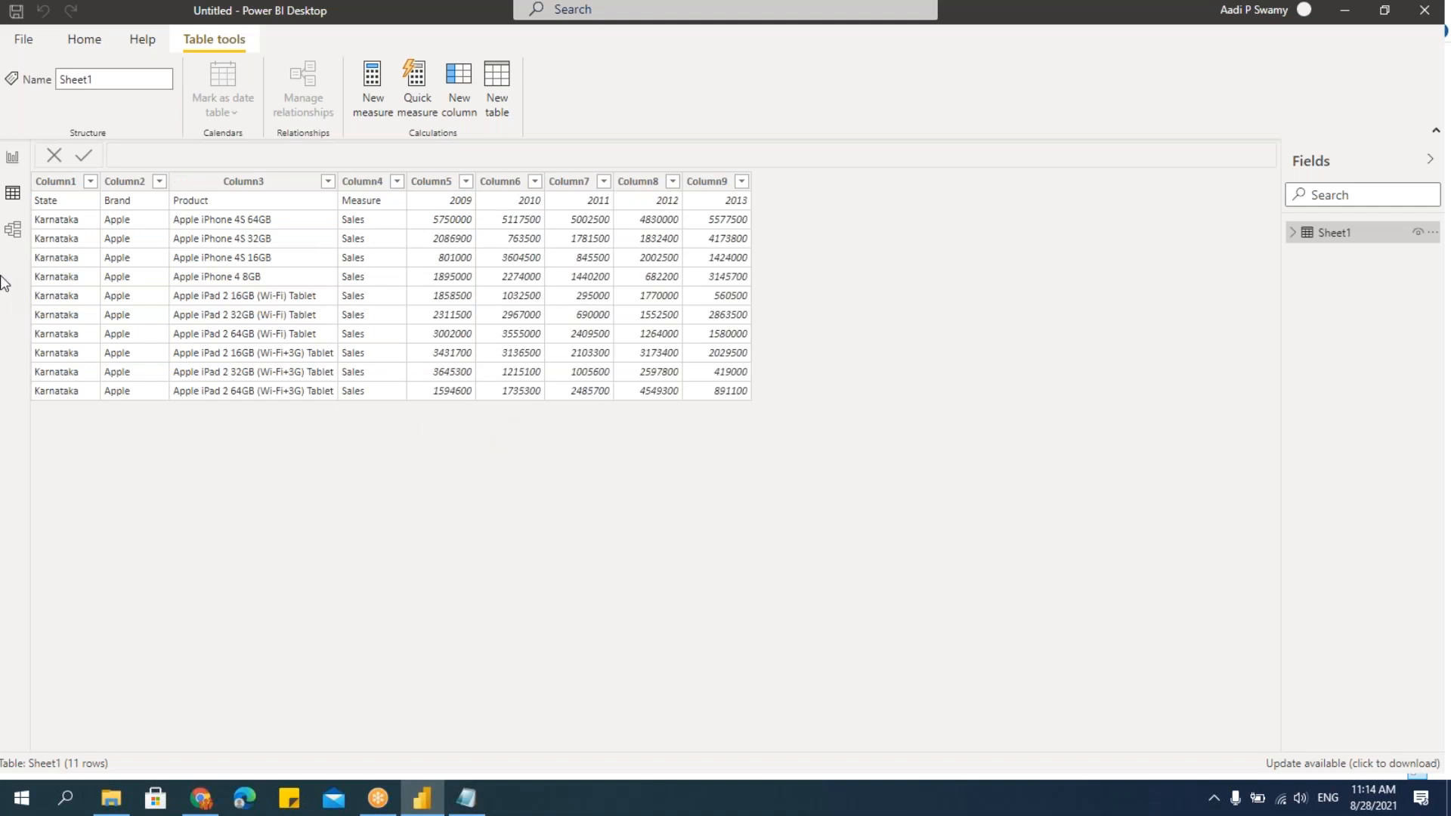
left_click(12, 161)
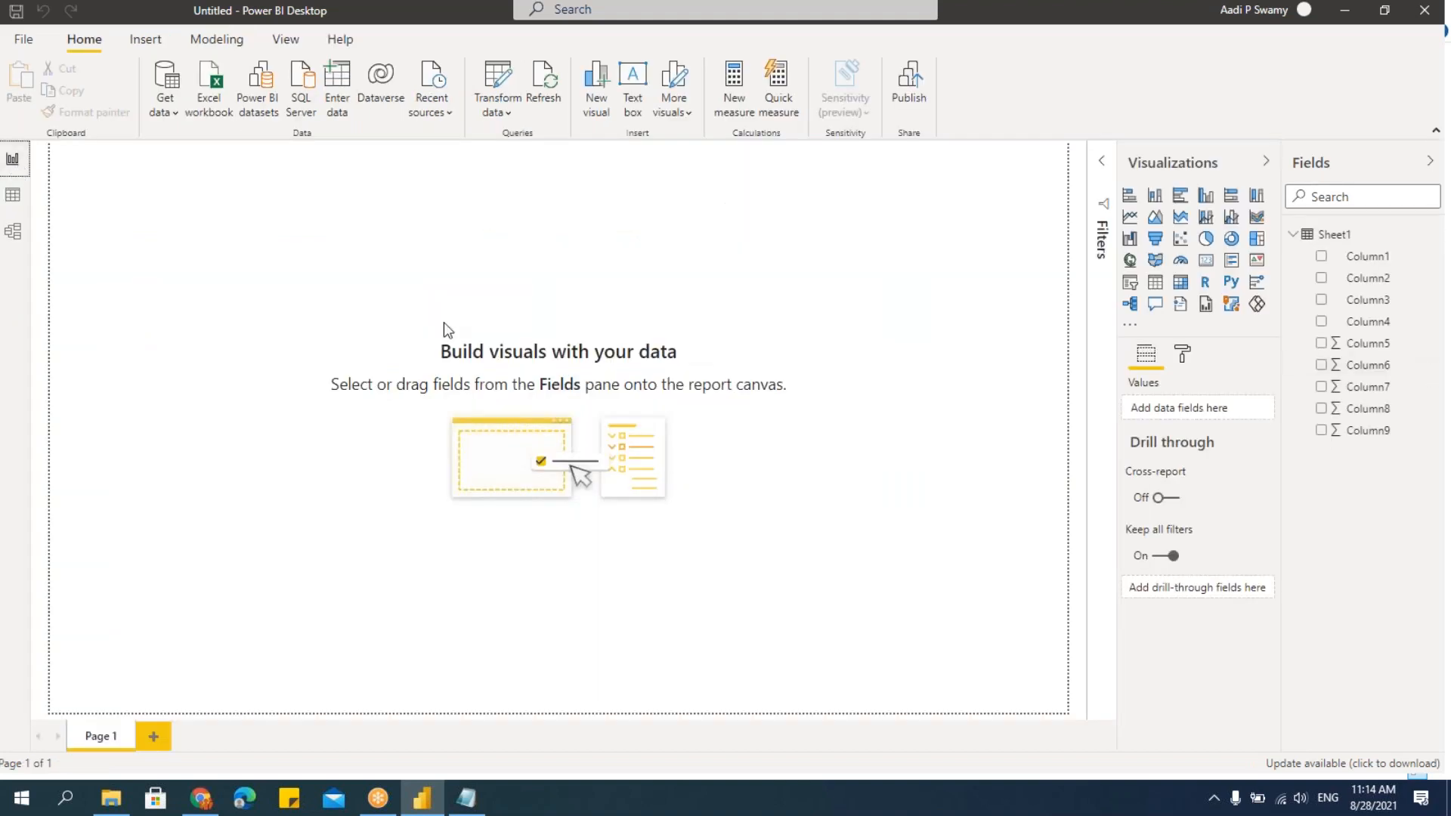
left_click(13, 232)
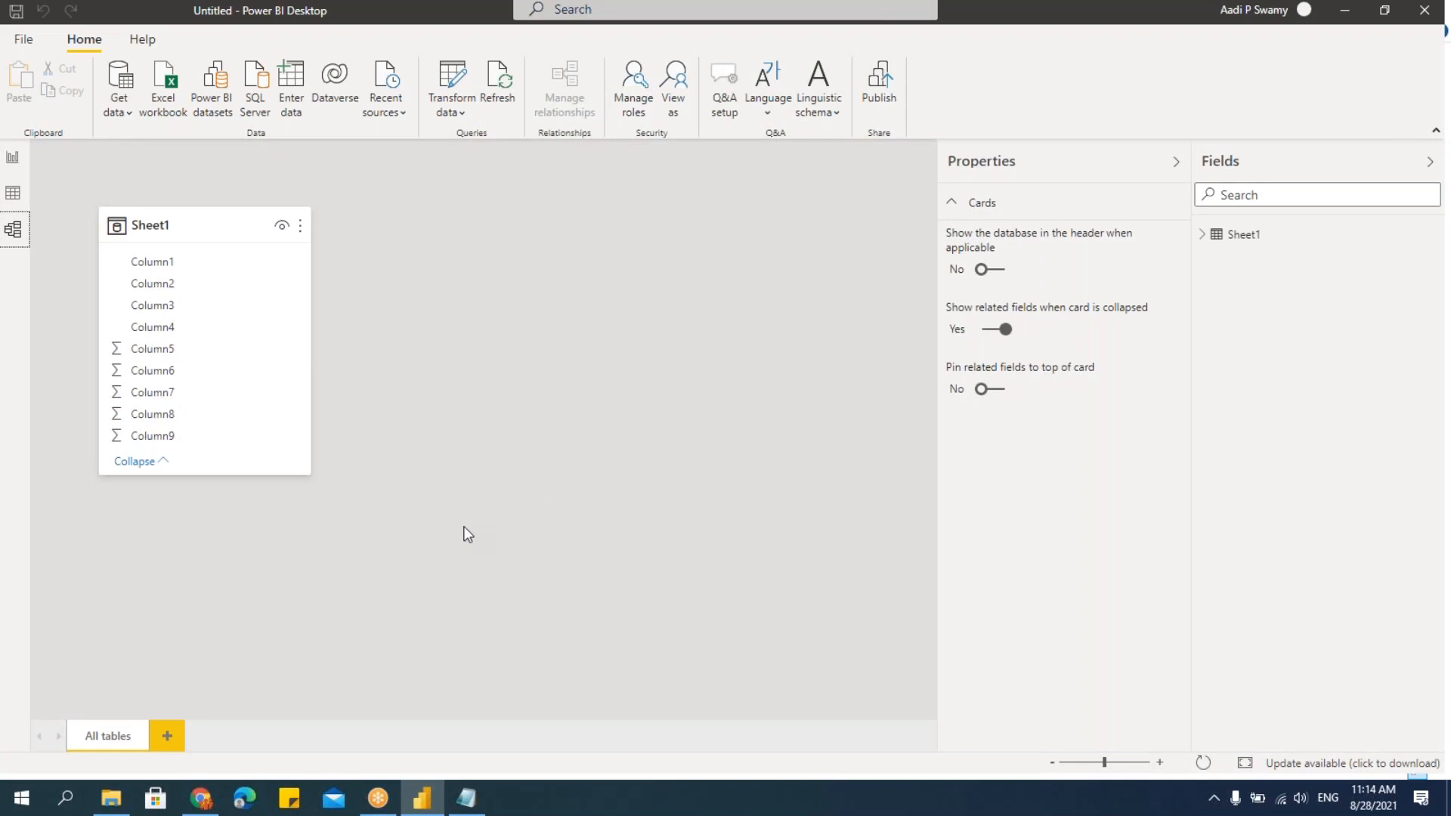
left_click(13, 159)
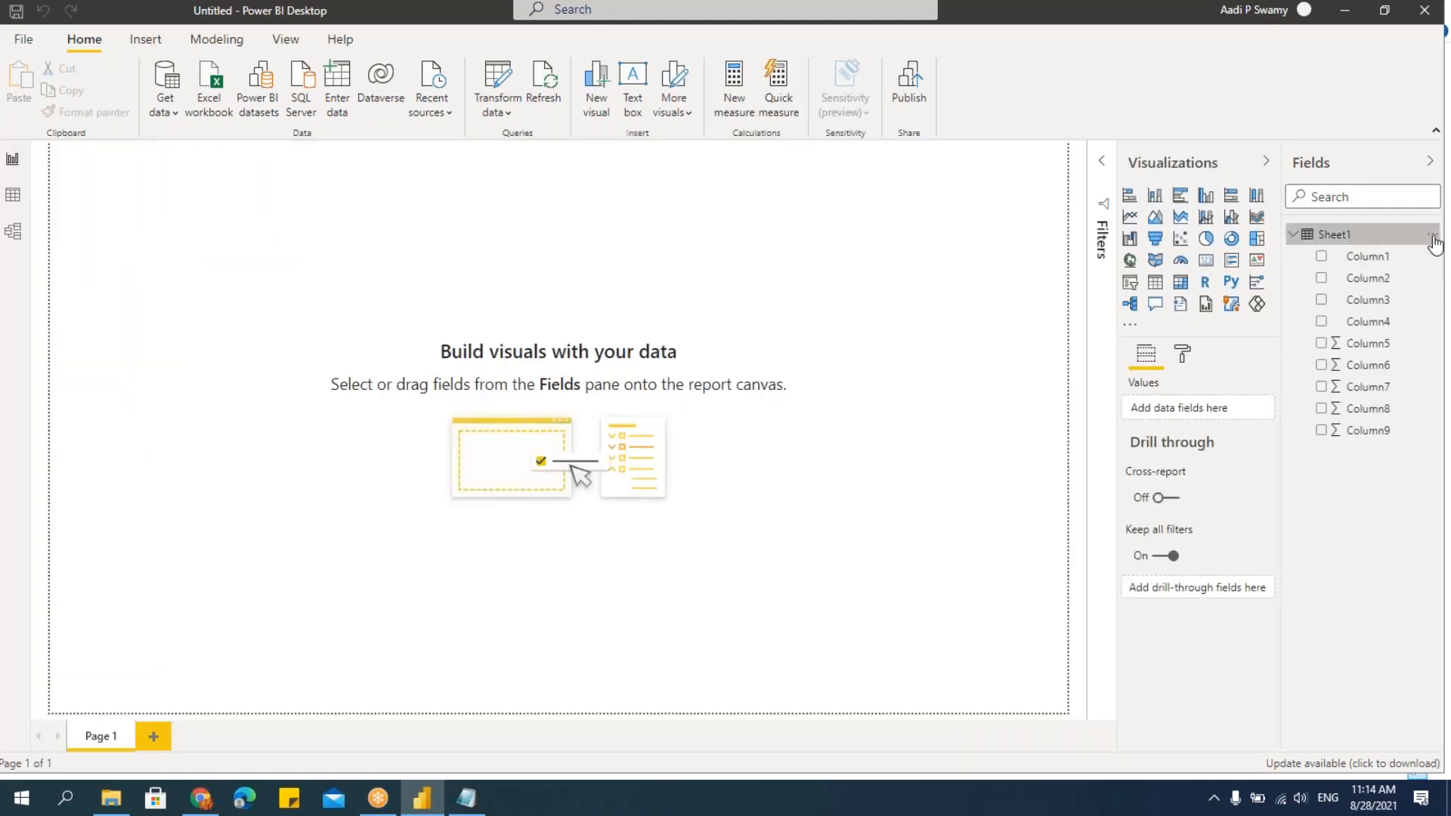
Step: Delete the Sheet1 table from the model
left_click(1431, 240)
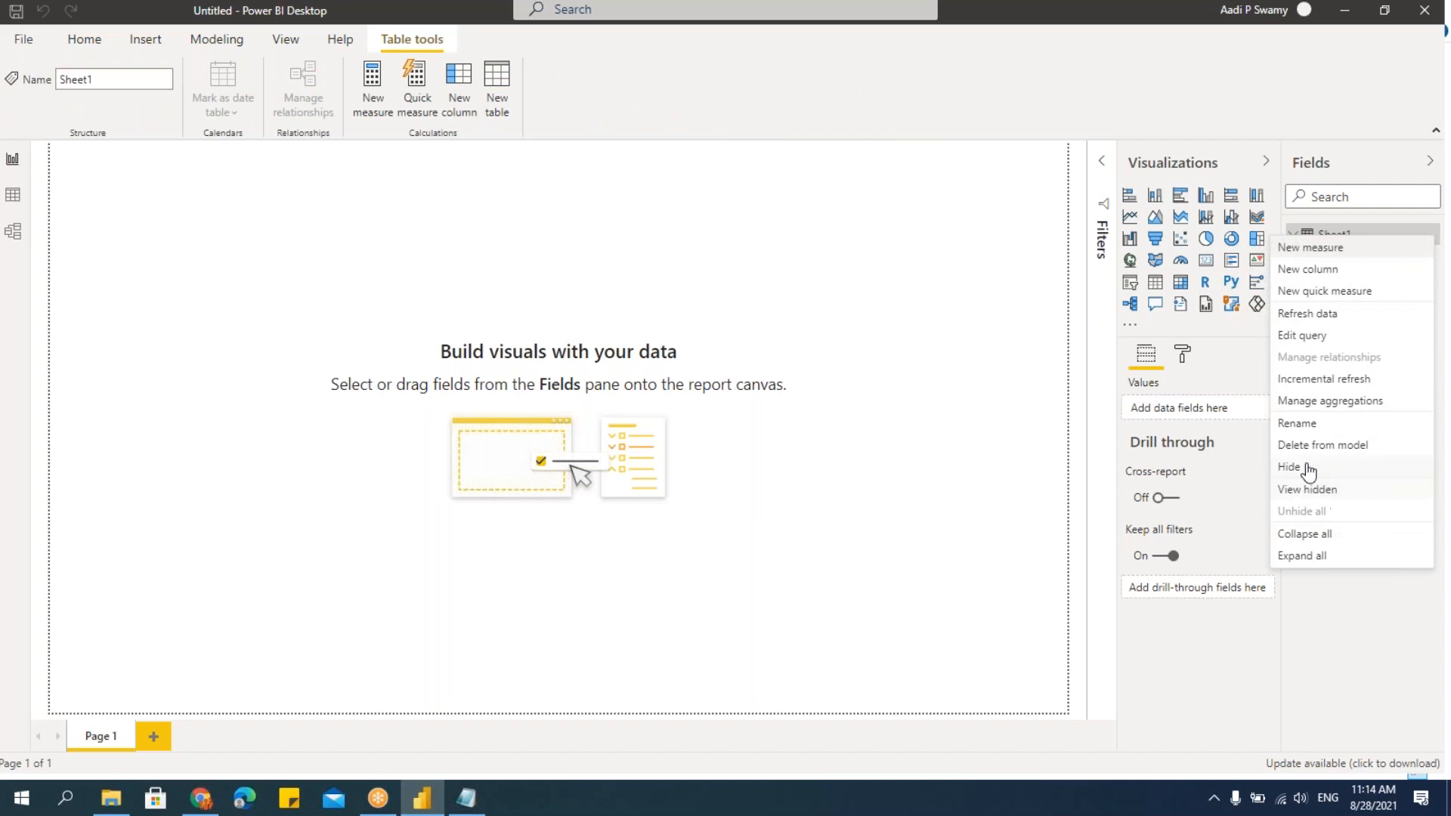
left_click(1315, 446)
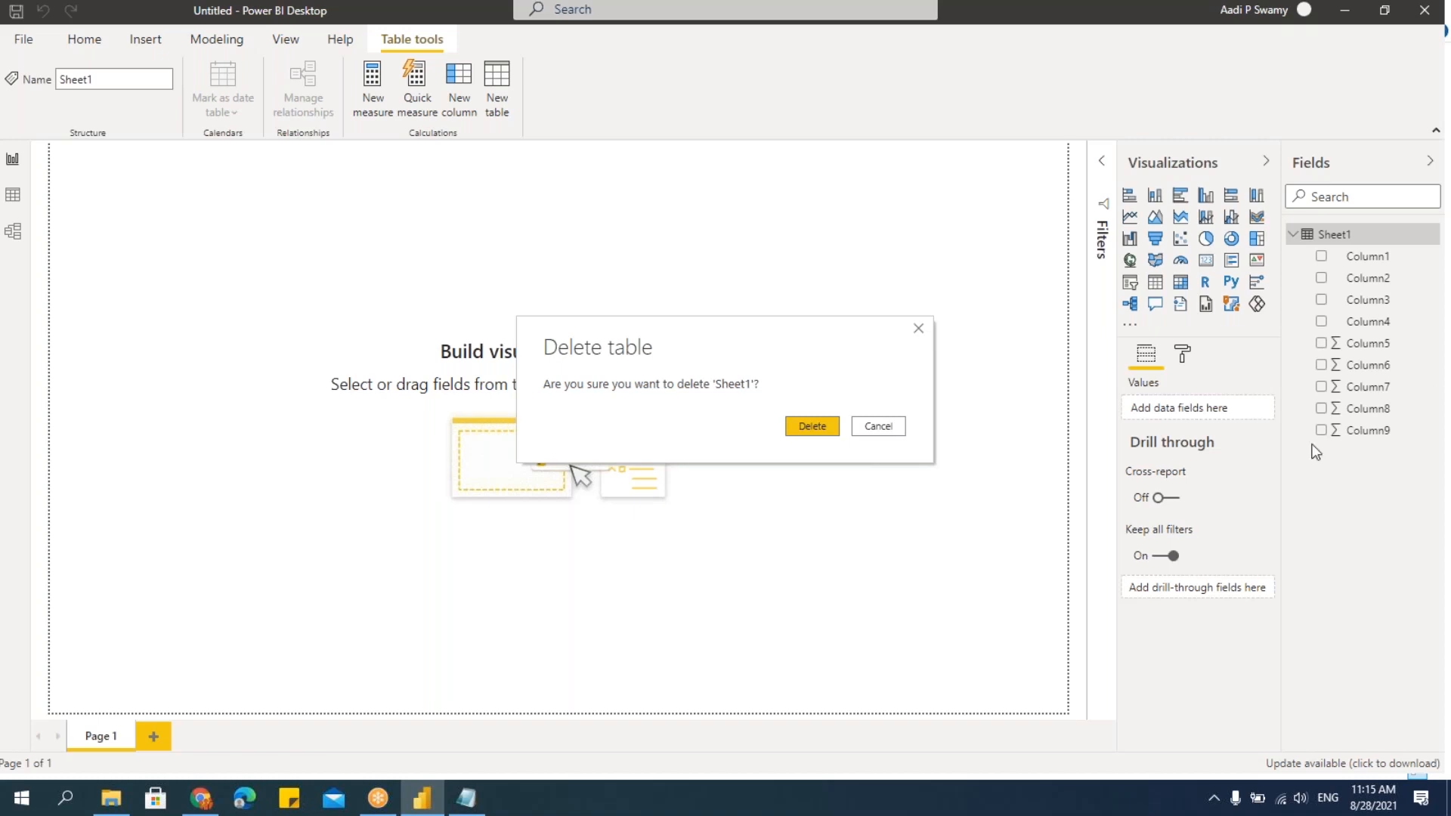
left_click(805, 428)
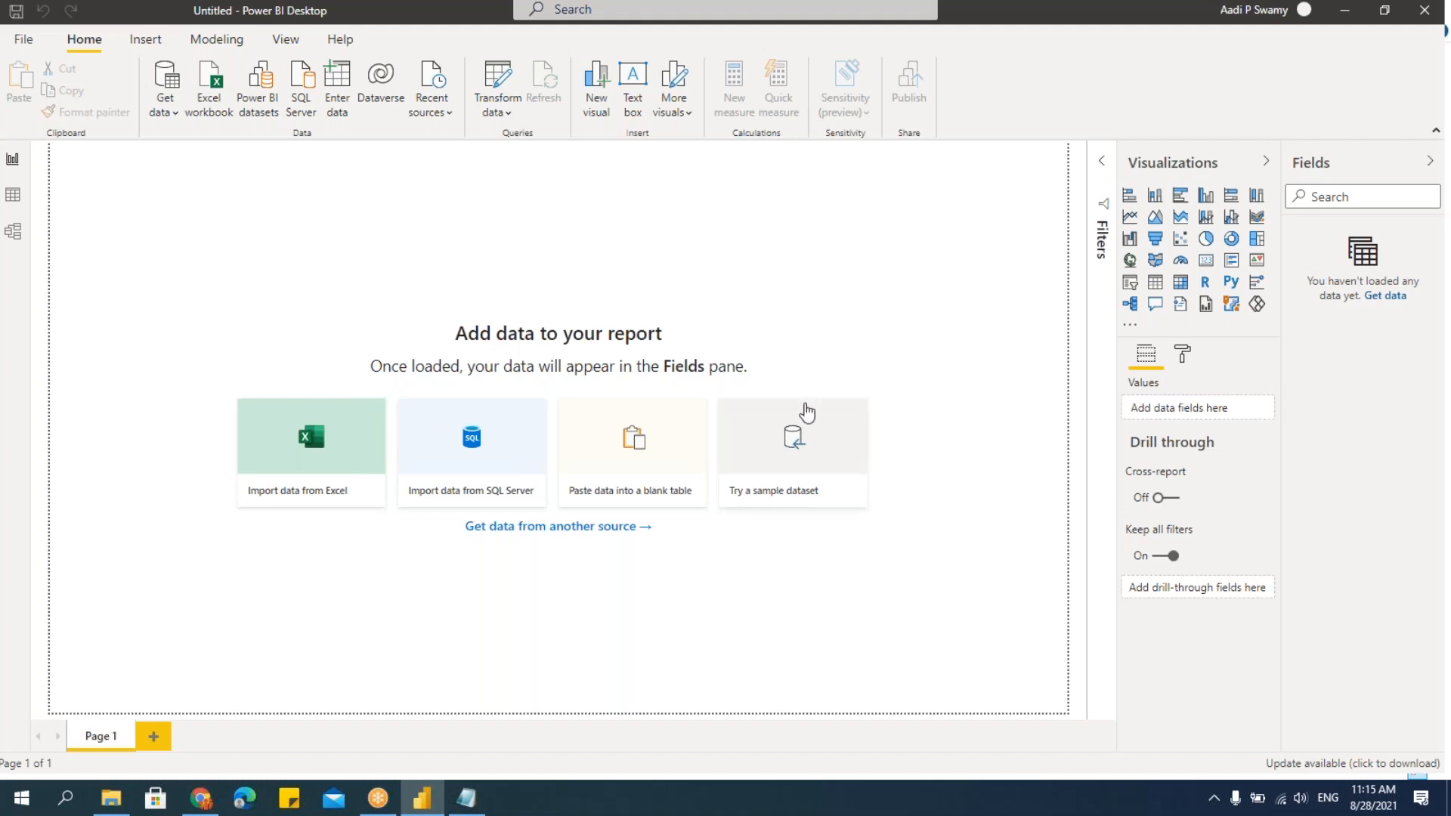
Step: Connect to Excel Raw Data.xlsx in the Day 01 folder as an Excel workbook source
left_click(174, 113)
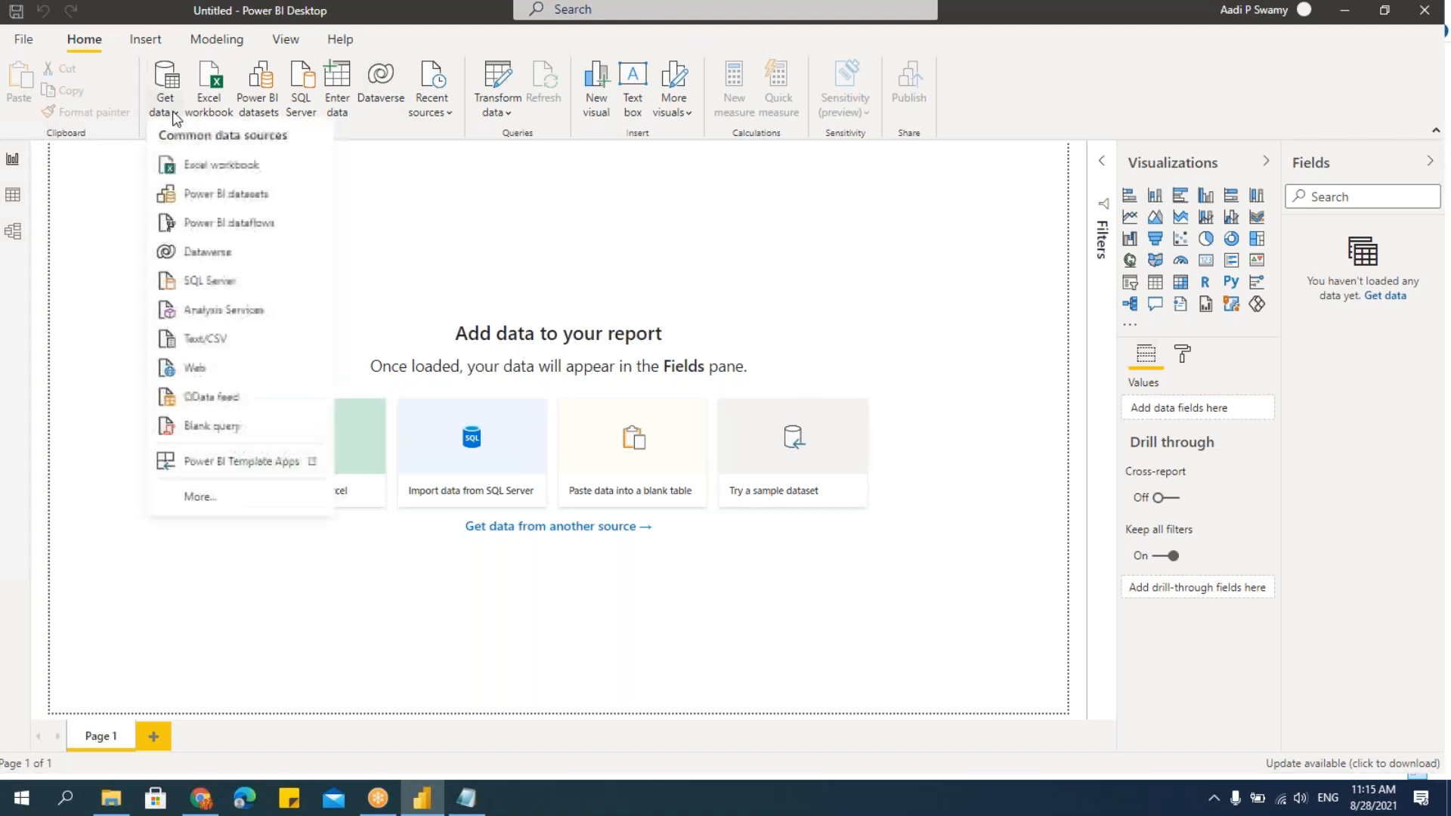
left_click(181, 175)
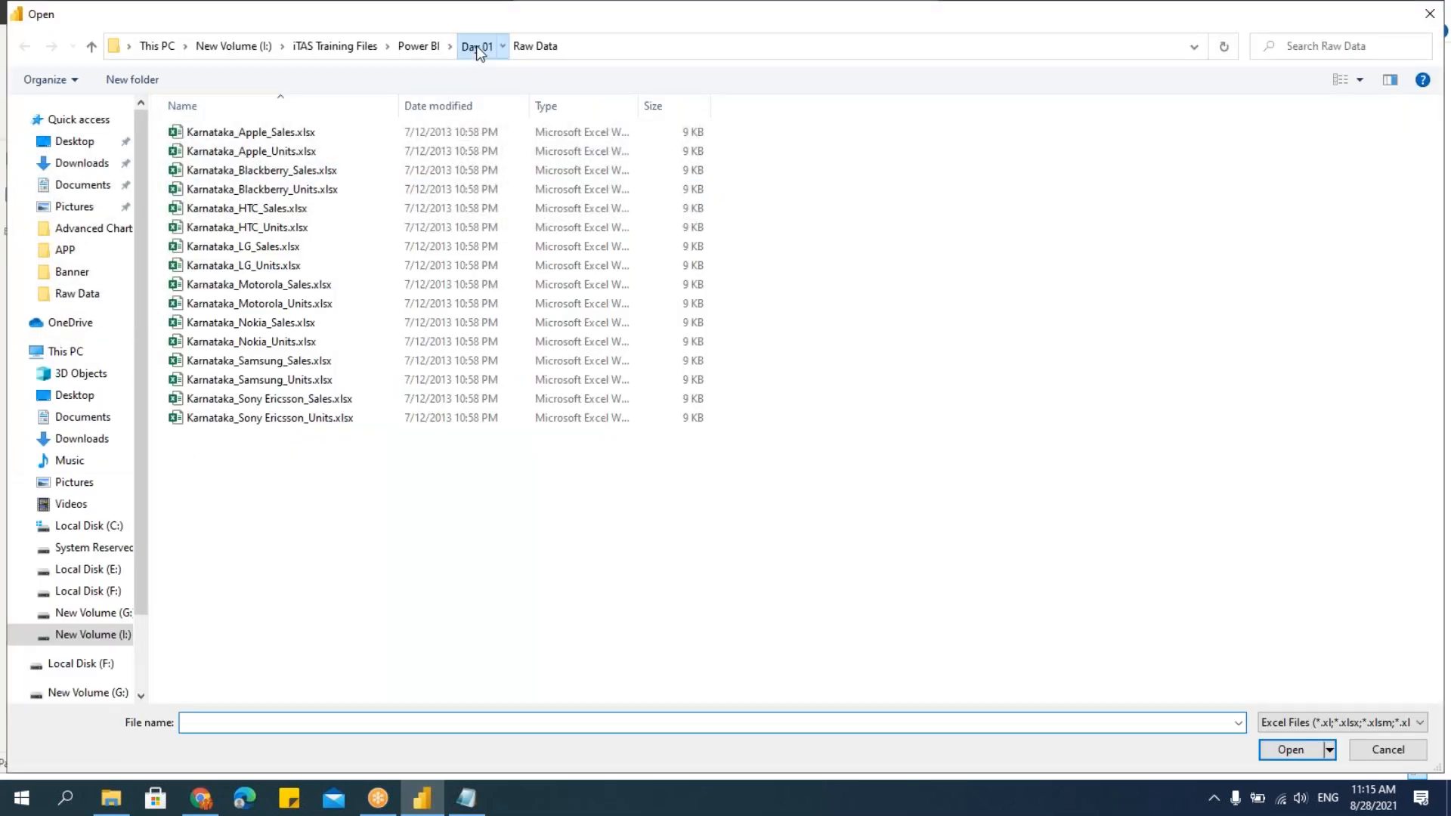
left_click(476, 45)
left_click(226, 190)
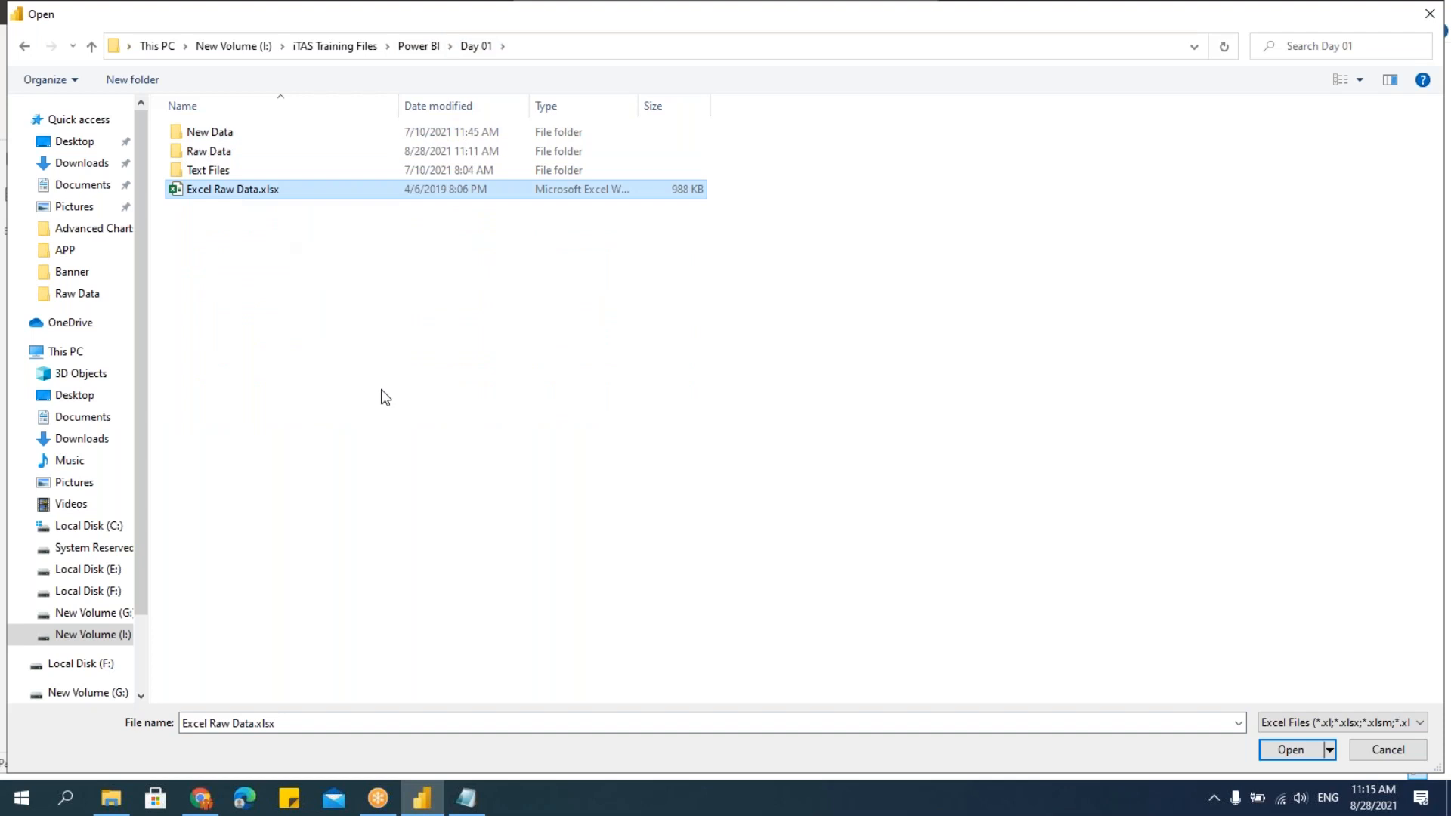
left_click(1292, 750)
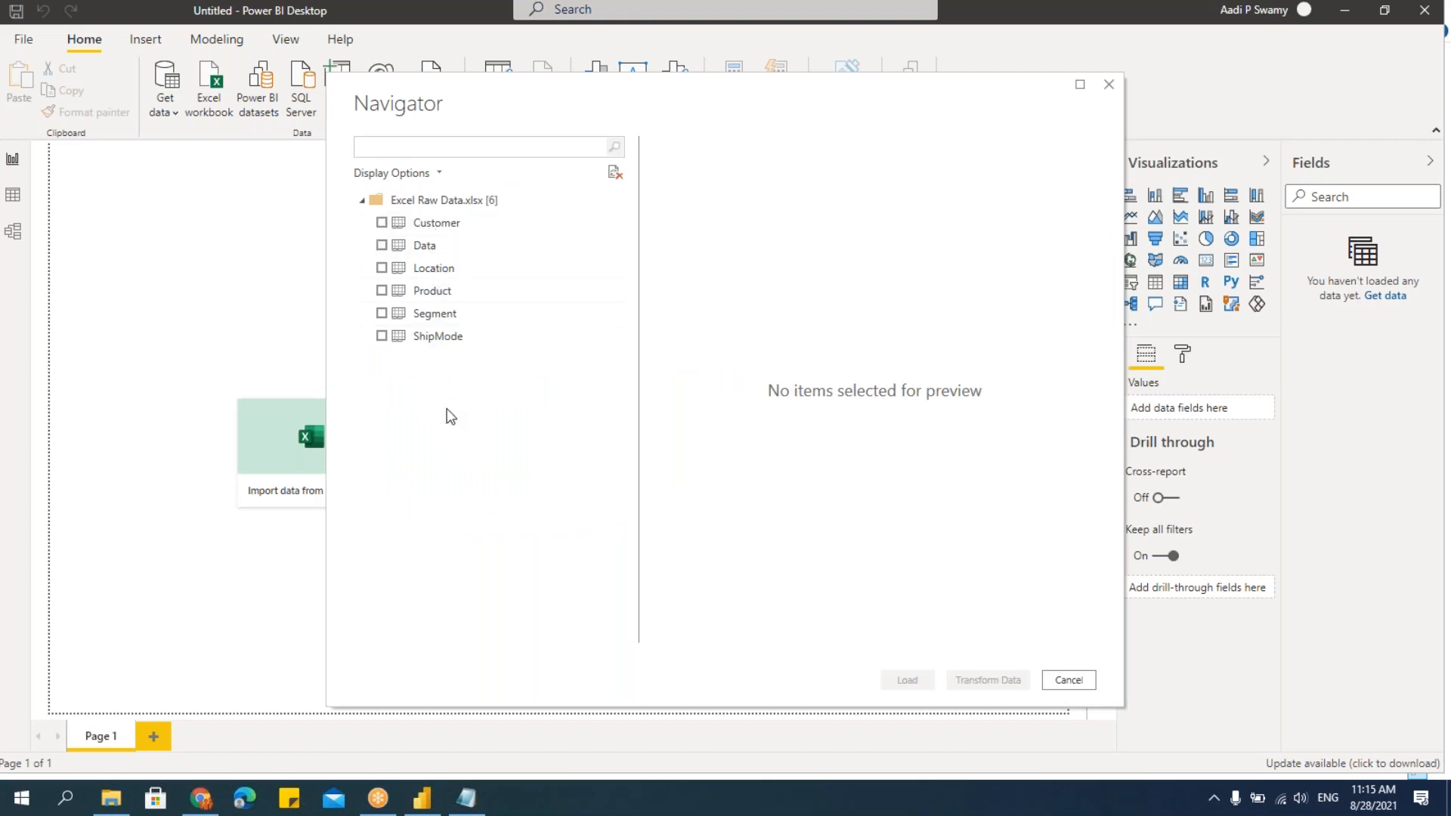
Step: Select the Customer, Data, Location and ShipMode tables for import
left_click(382, 223)
left_click(382, 245)
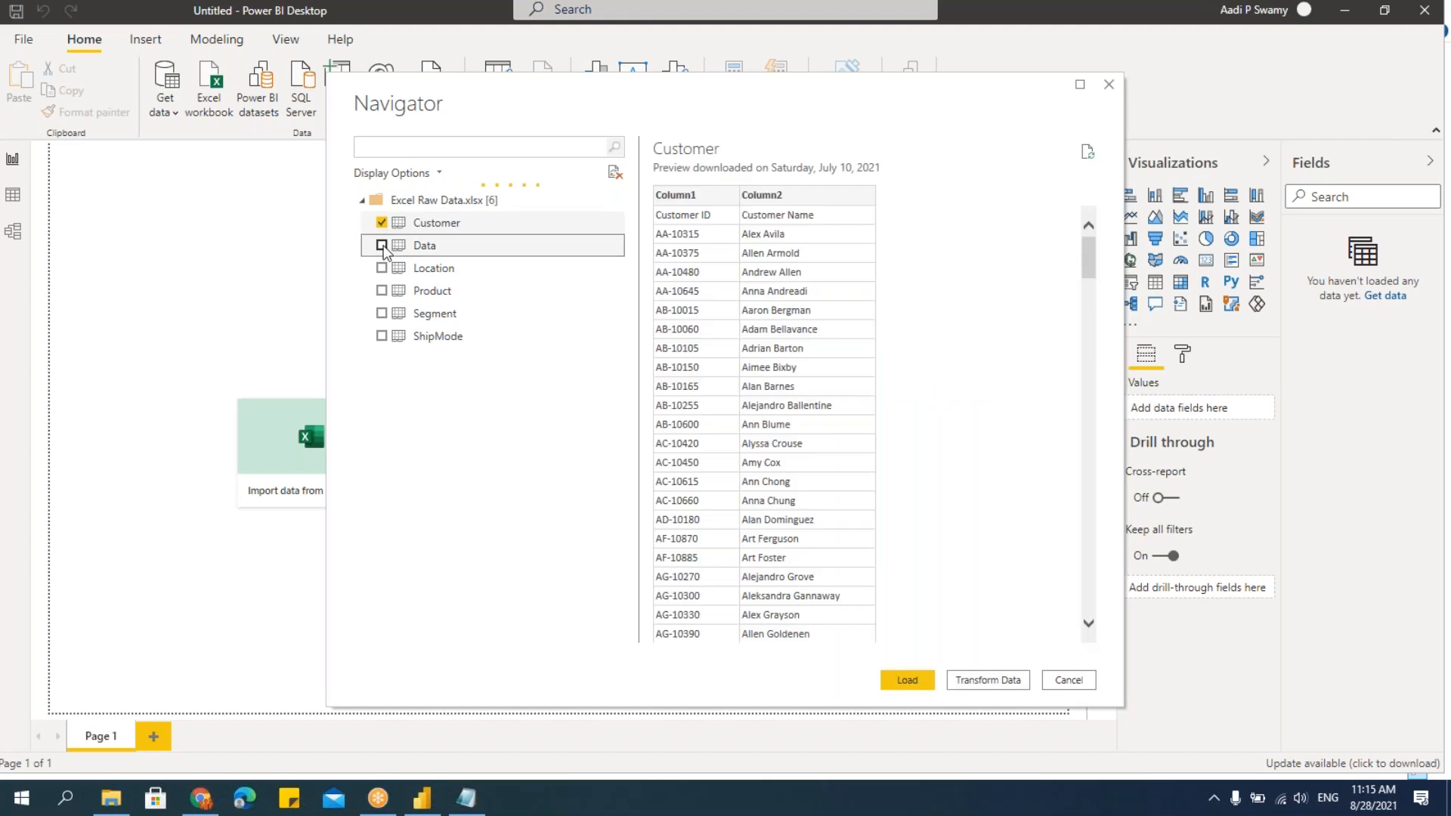
left_click(382, 268)
left_click(382, 336)
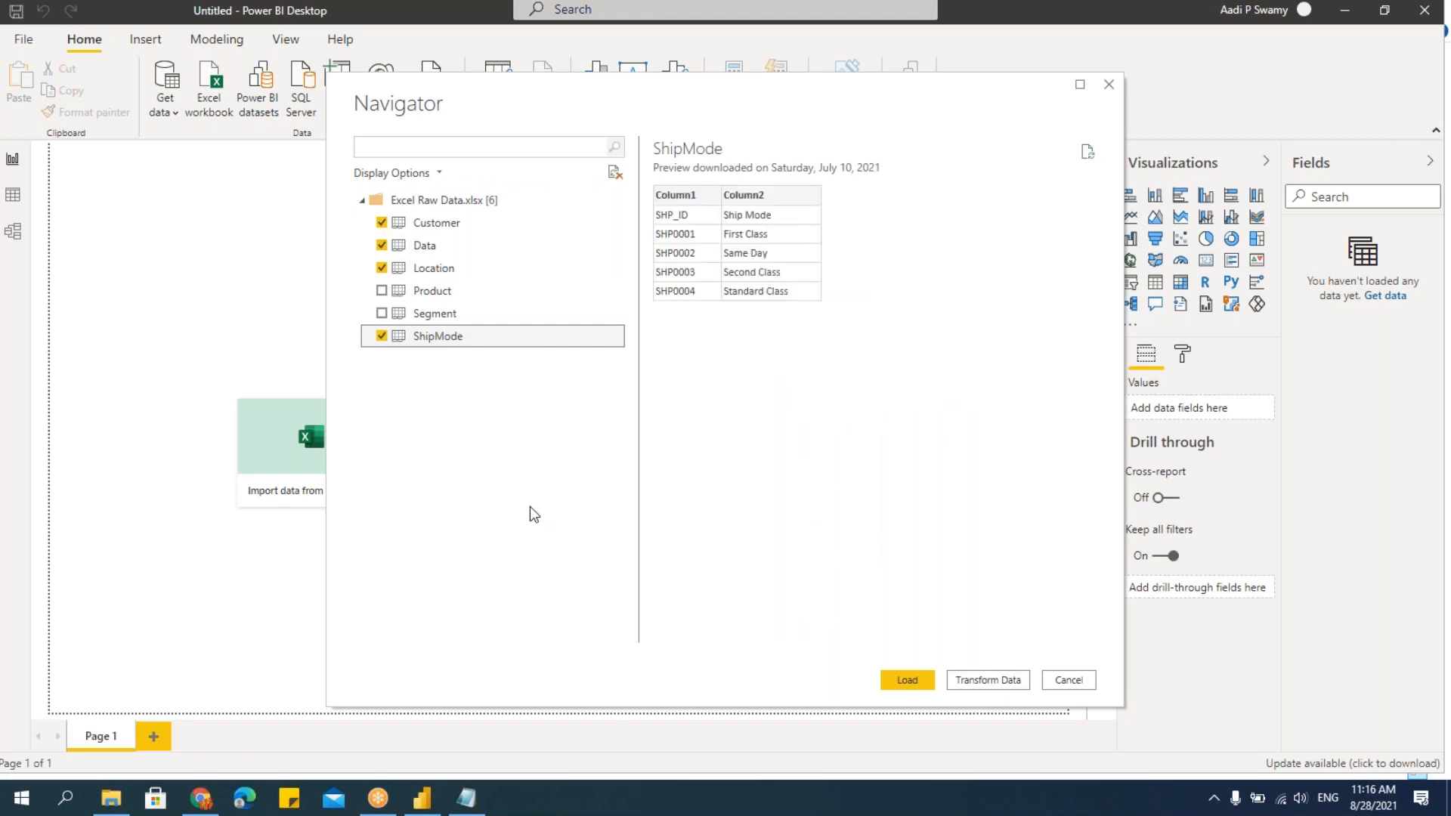
Step: Preview the Customer, Data, Location, Segment and ShipMode tables, and load the selected tables into the report
left_click(427, 225)
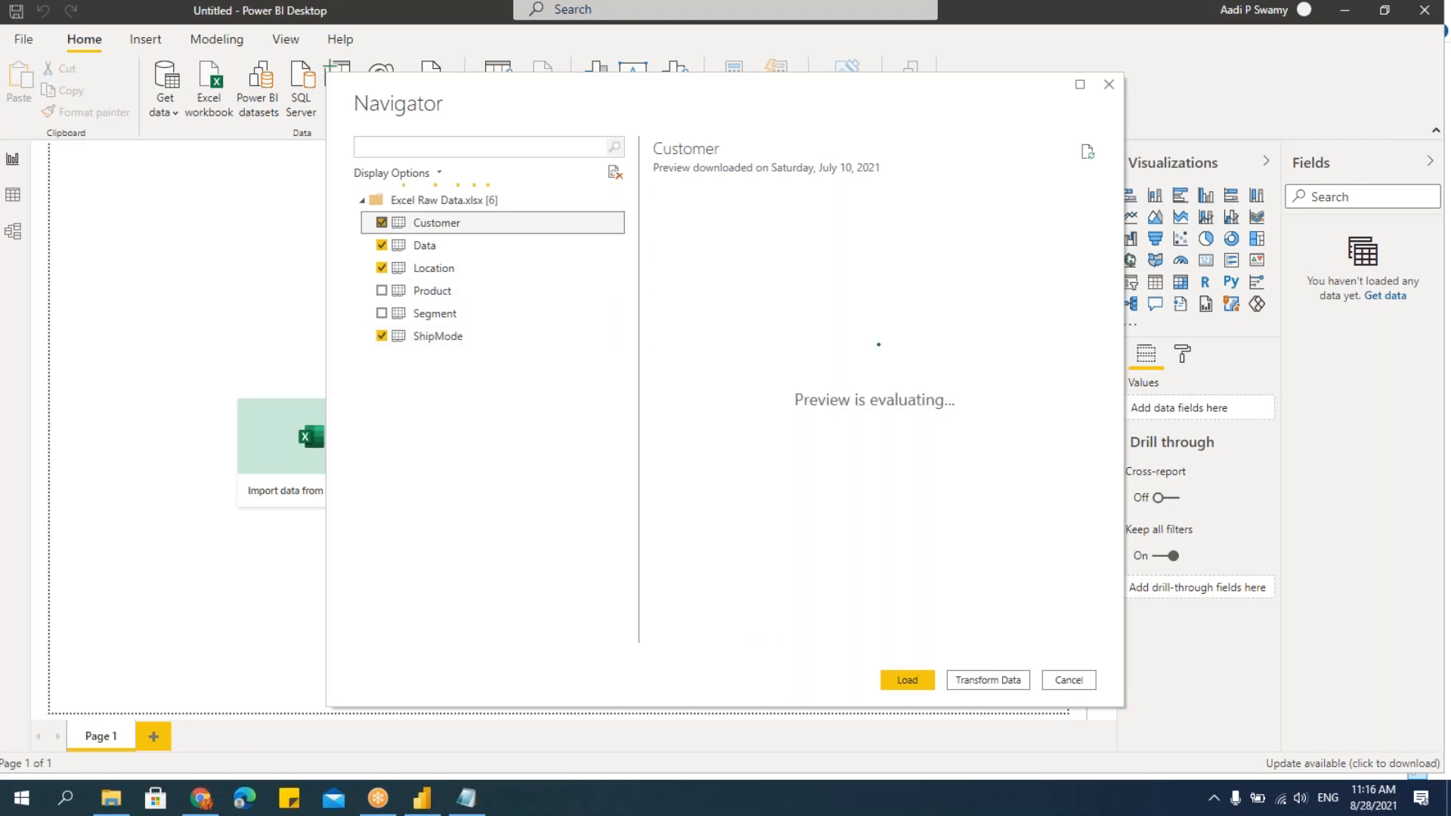
left_click(428, 246)
left_click(437, 268)
left_click(456, 314)
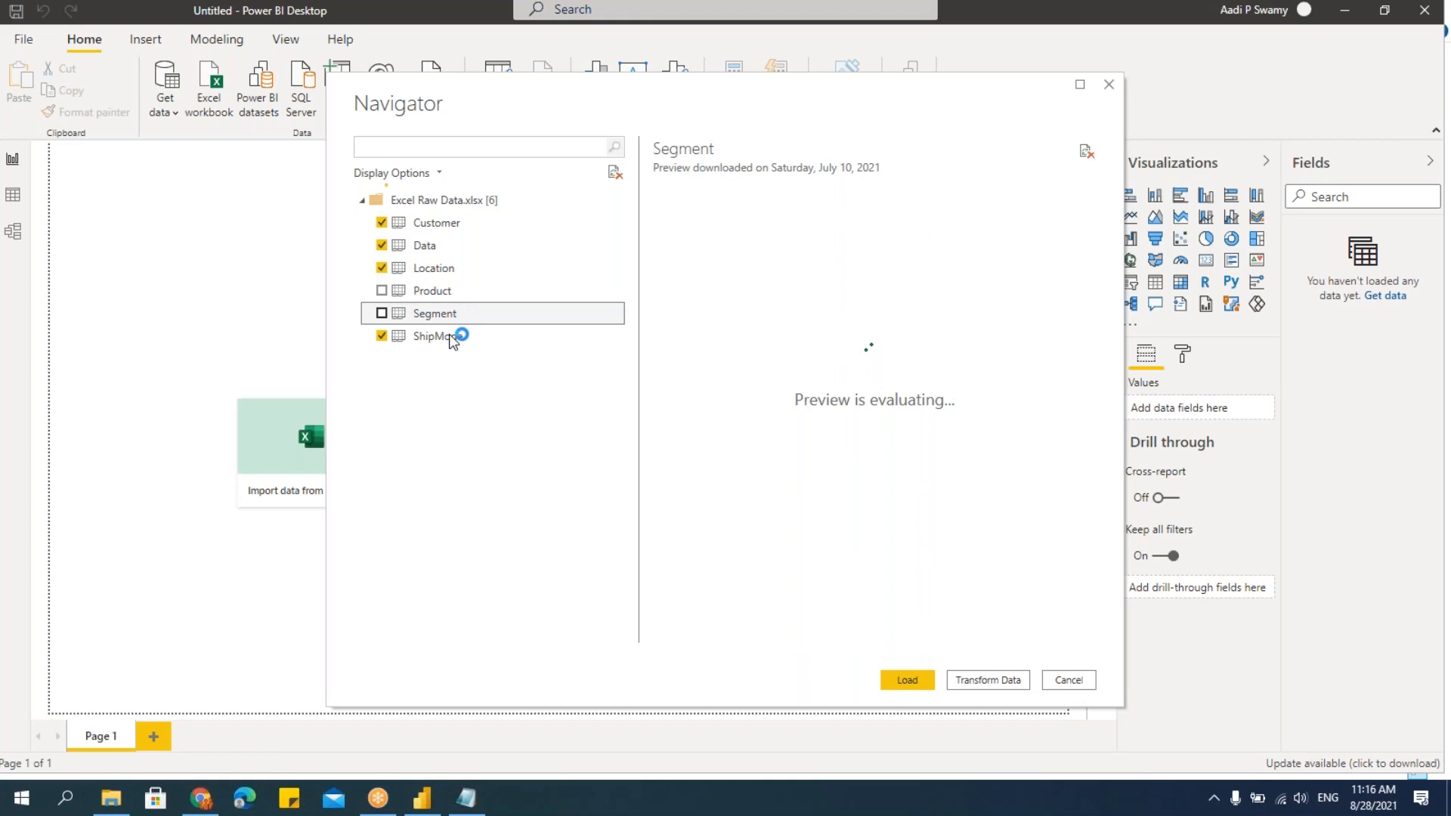
left_click(448, 335)
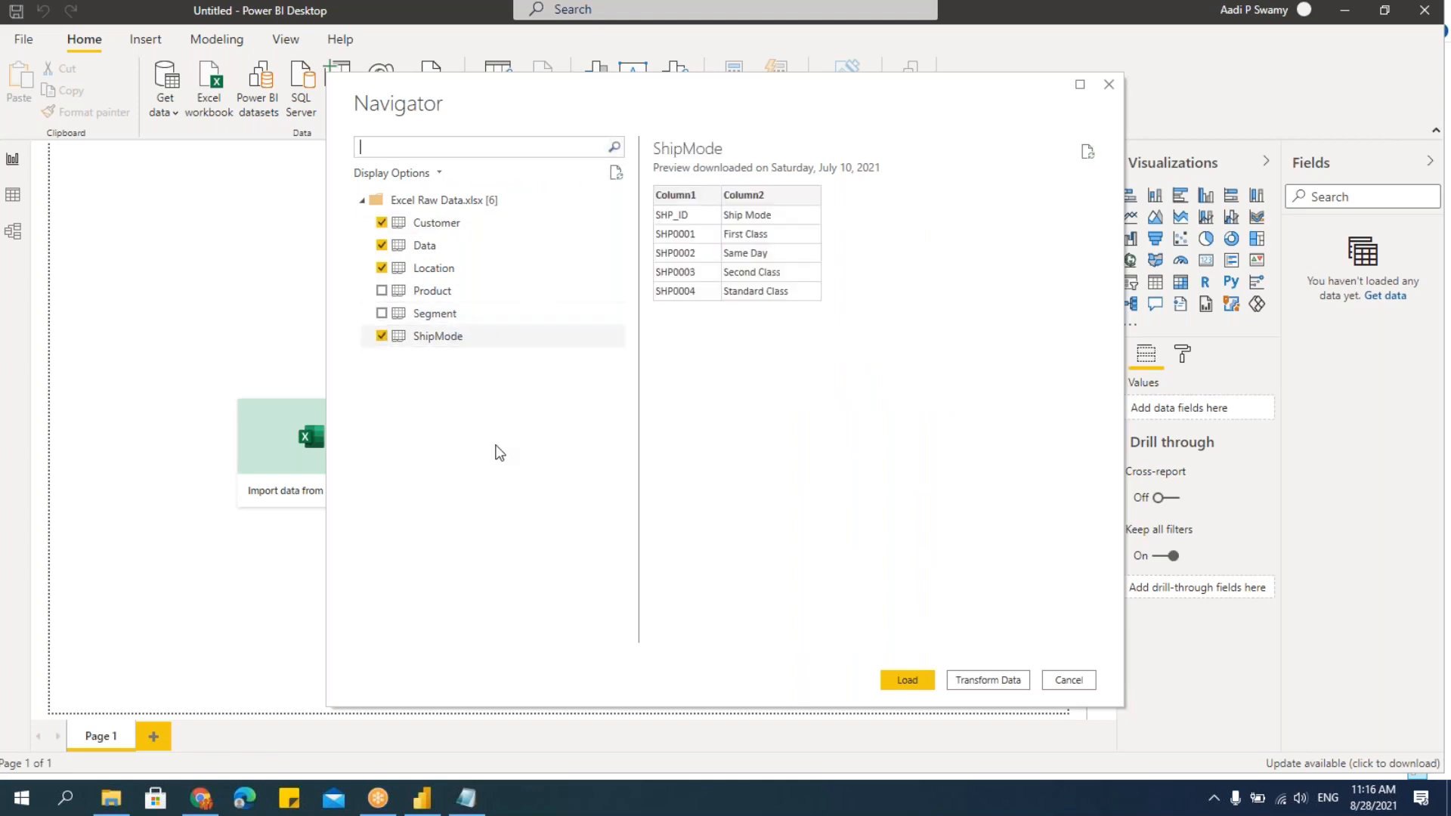
left_click(907, 680)
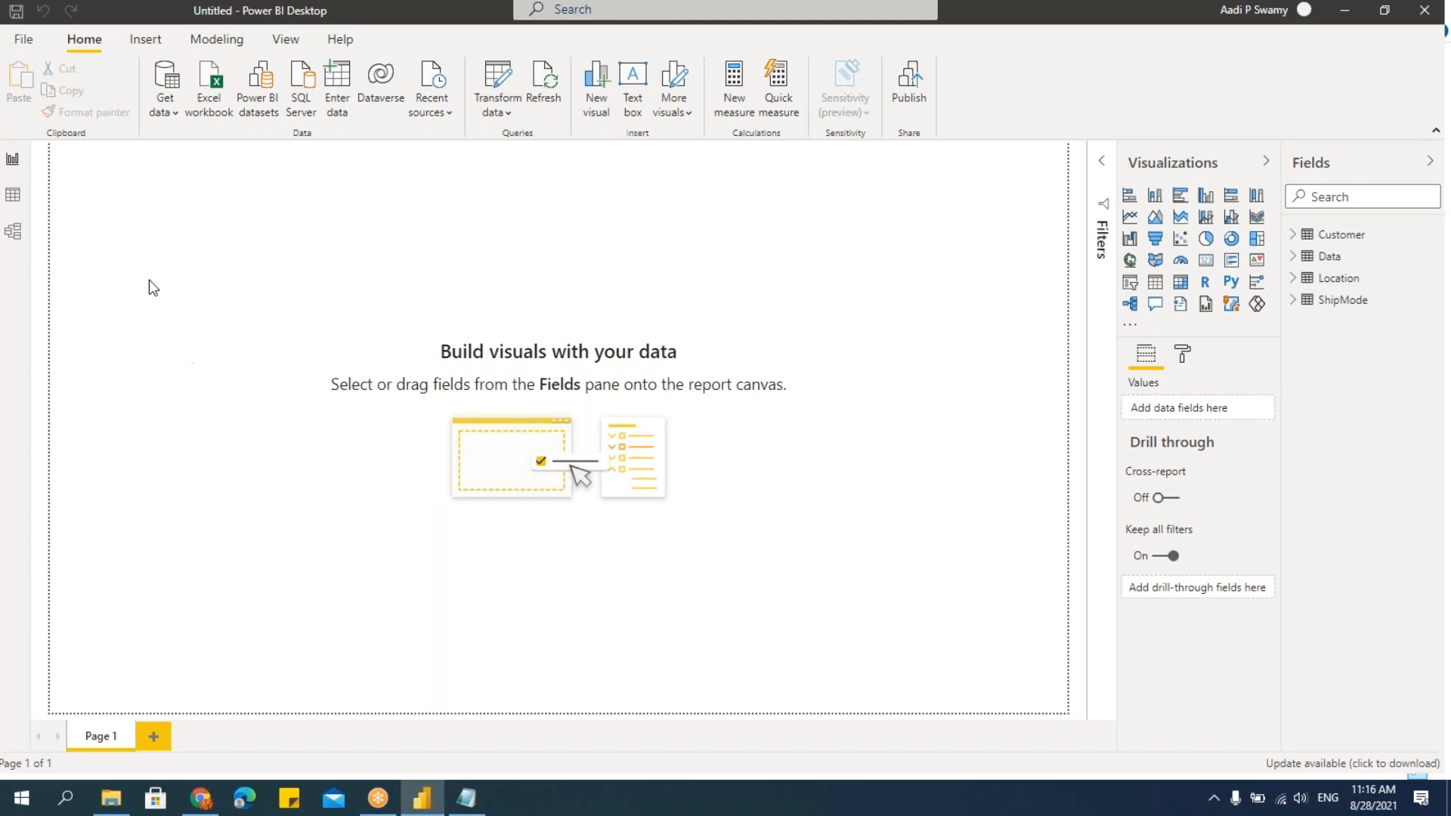
Step: Review the contents of the Customer, Data, Location and ShipMode tables in Data view
left_click(13, 194)
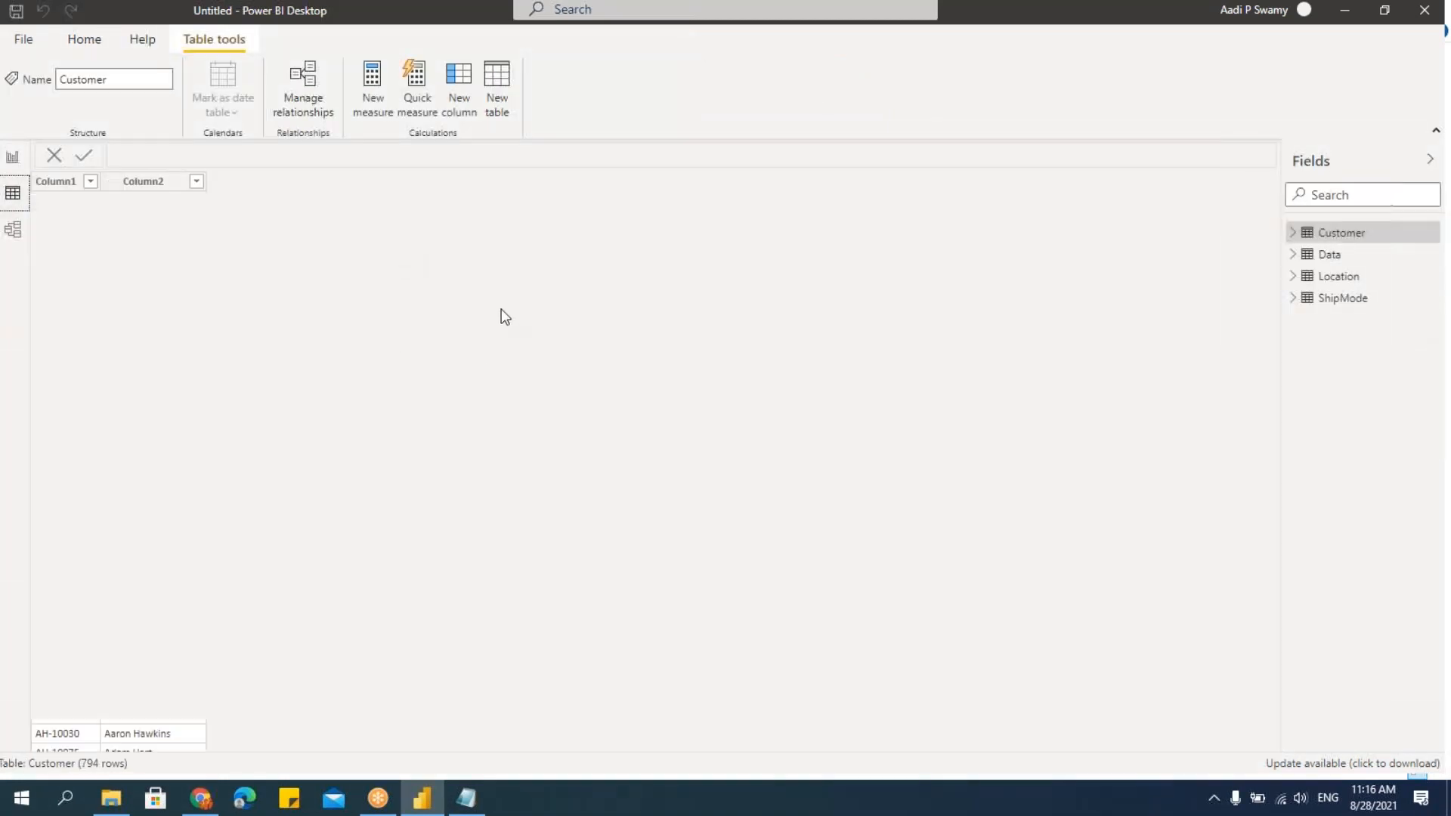
left_click(1331, 259)
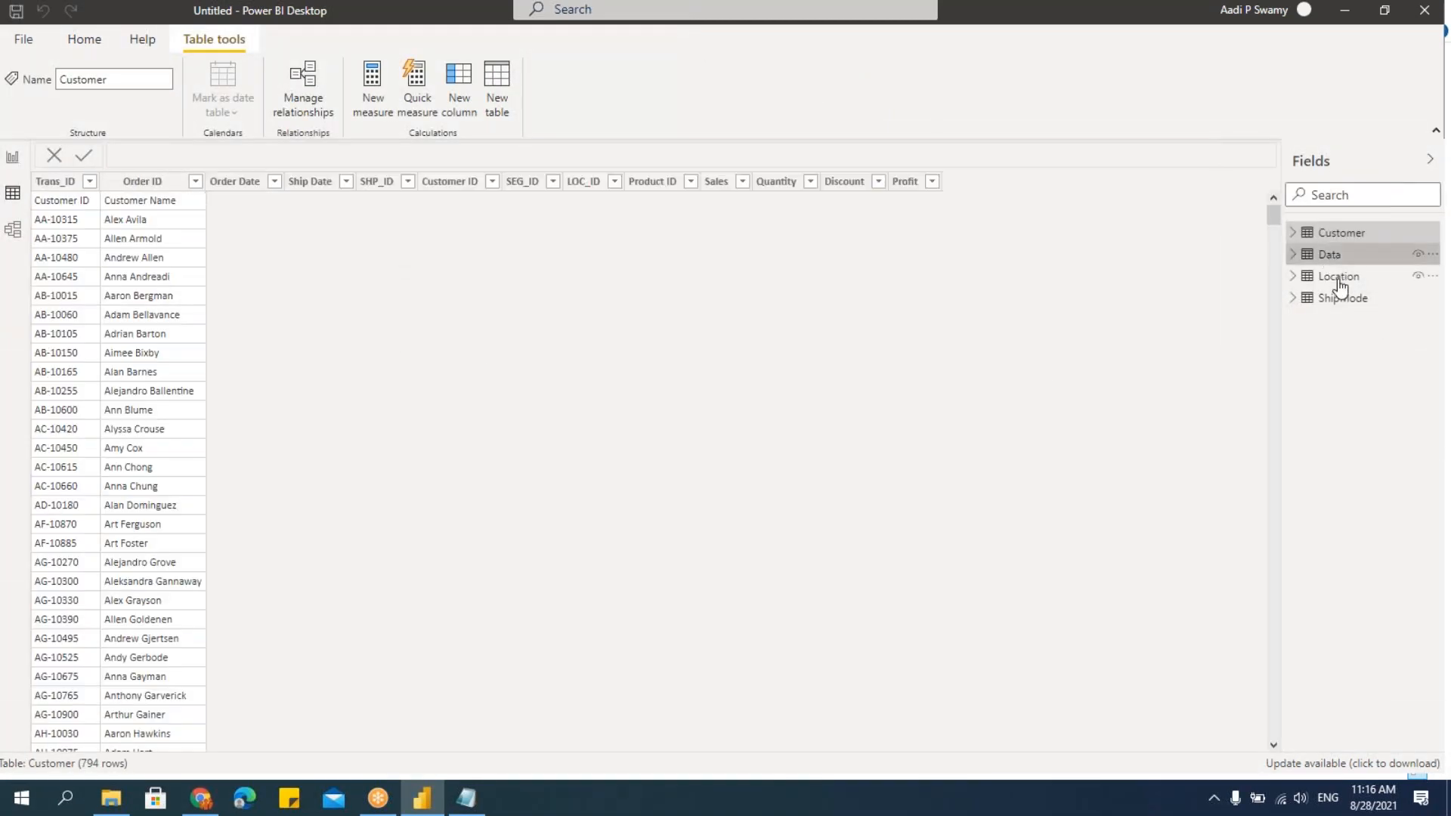
left_click(1339, 281)
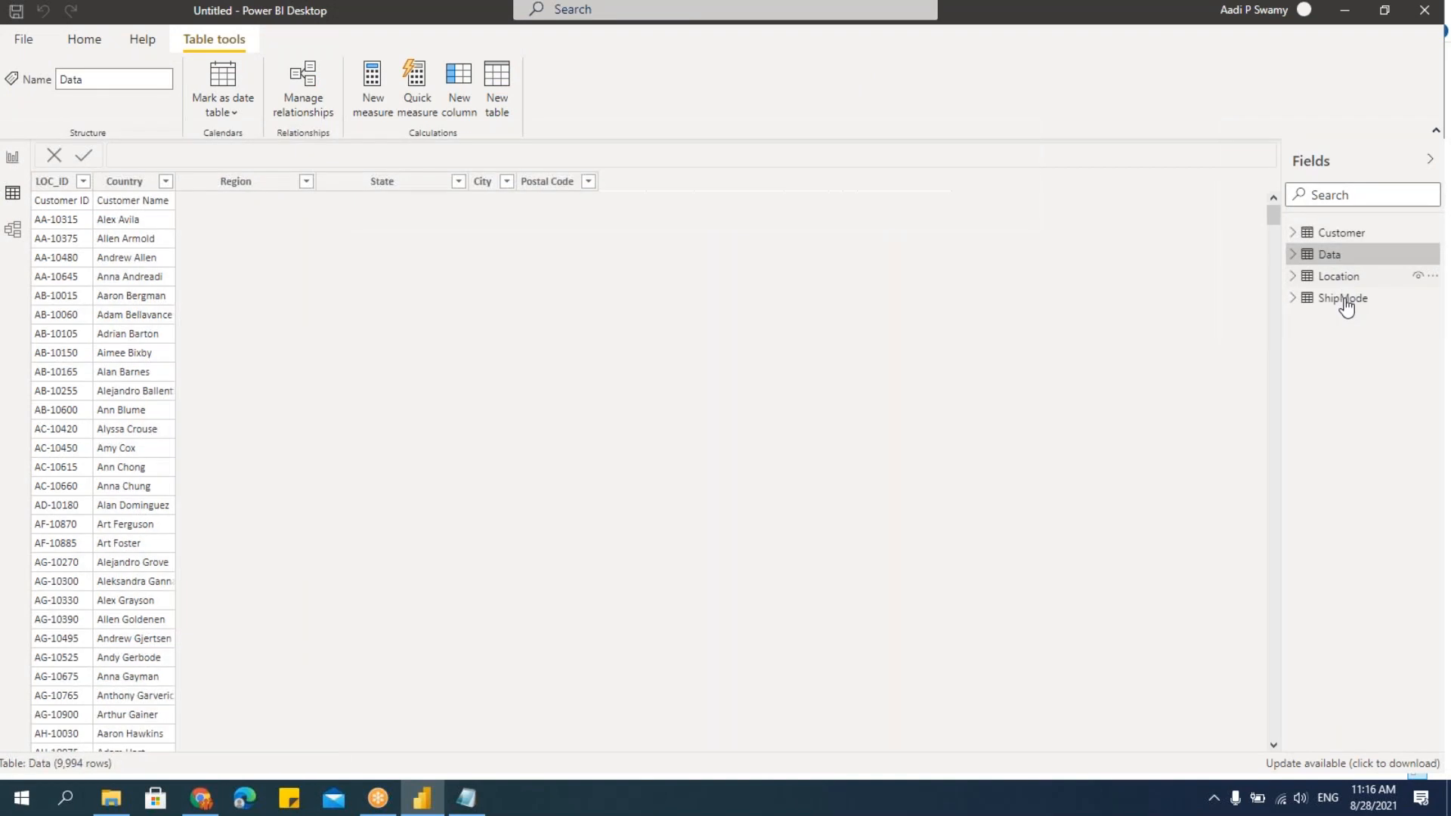
left_click(1344, 301)
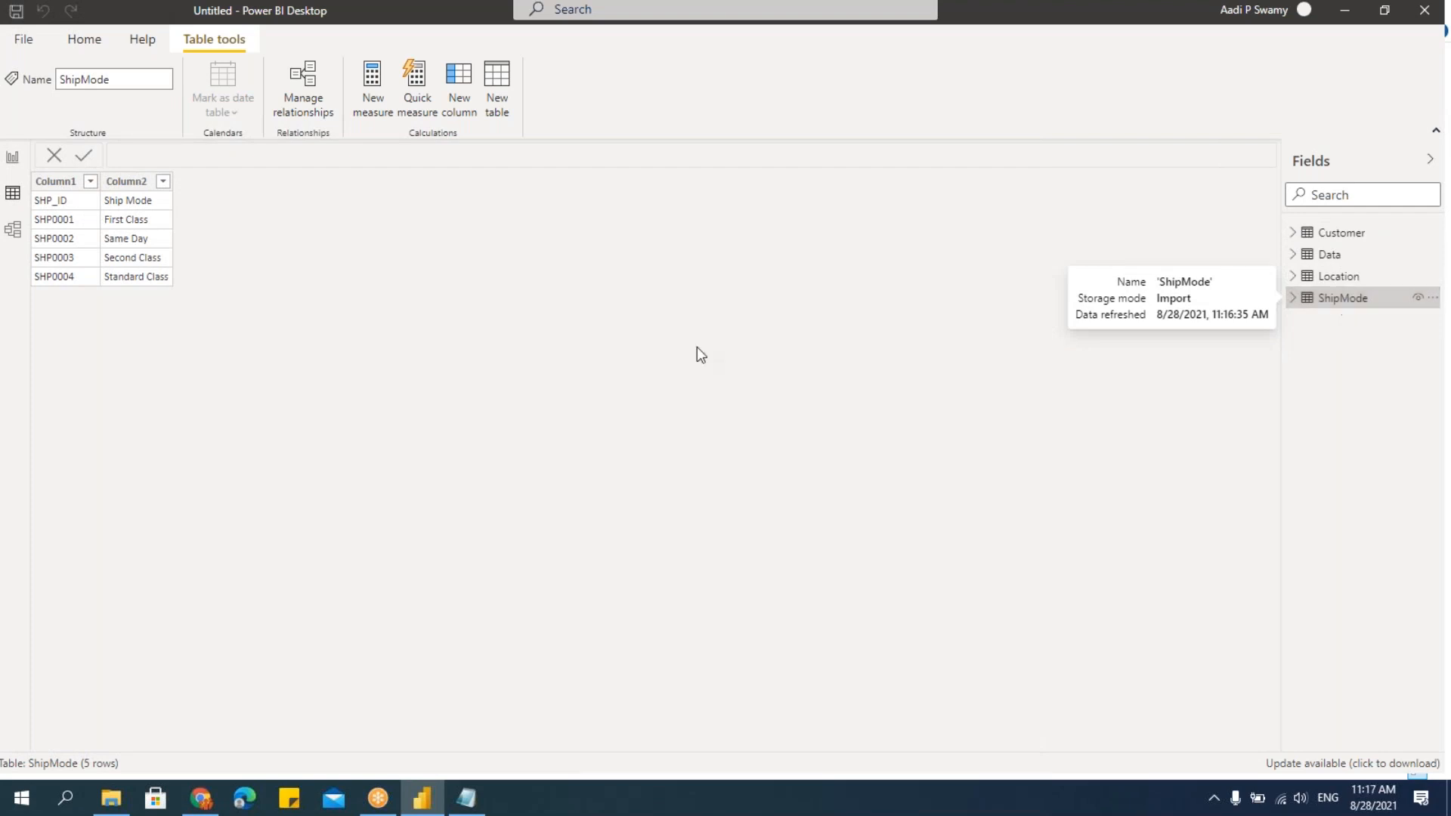
Step: Collapse Model view's side panes and rearrange the cards with Location beside Data and ShipMode below Customer
left_click(13, 230)
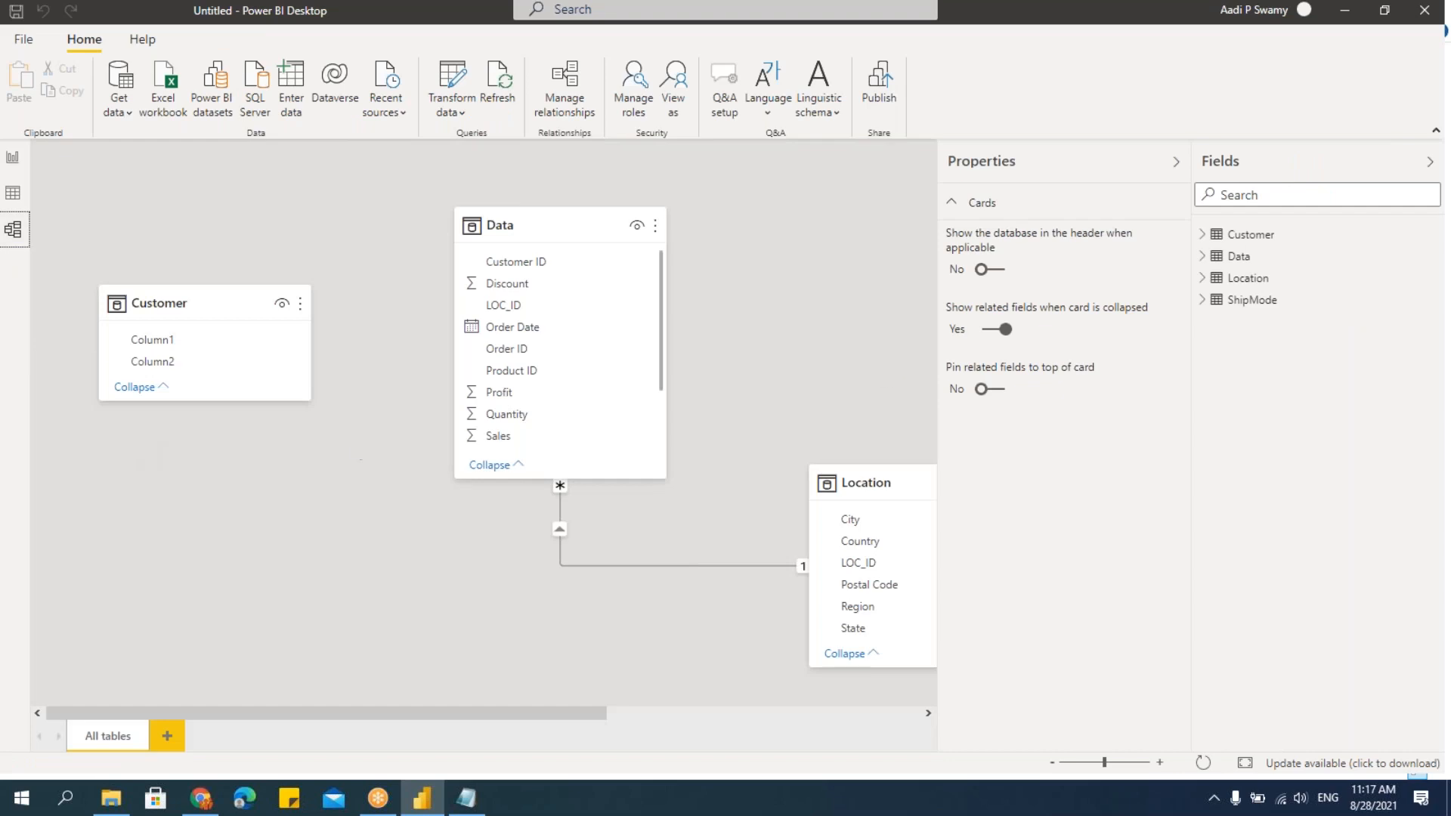
left_click(1175, 162)
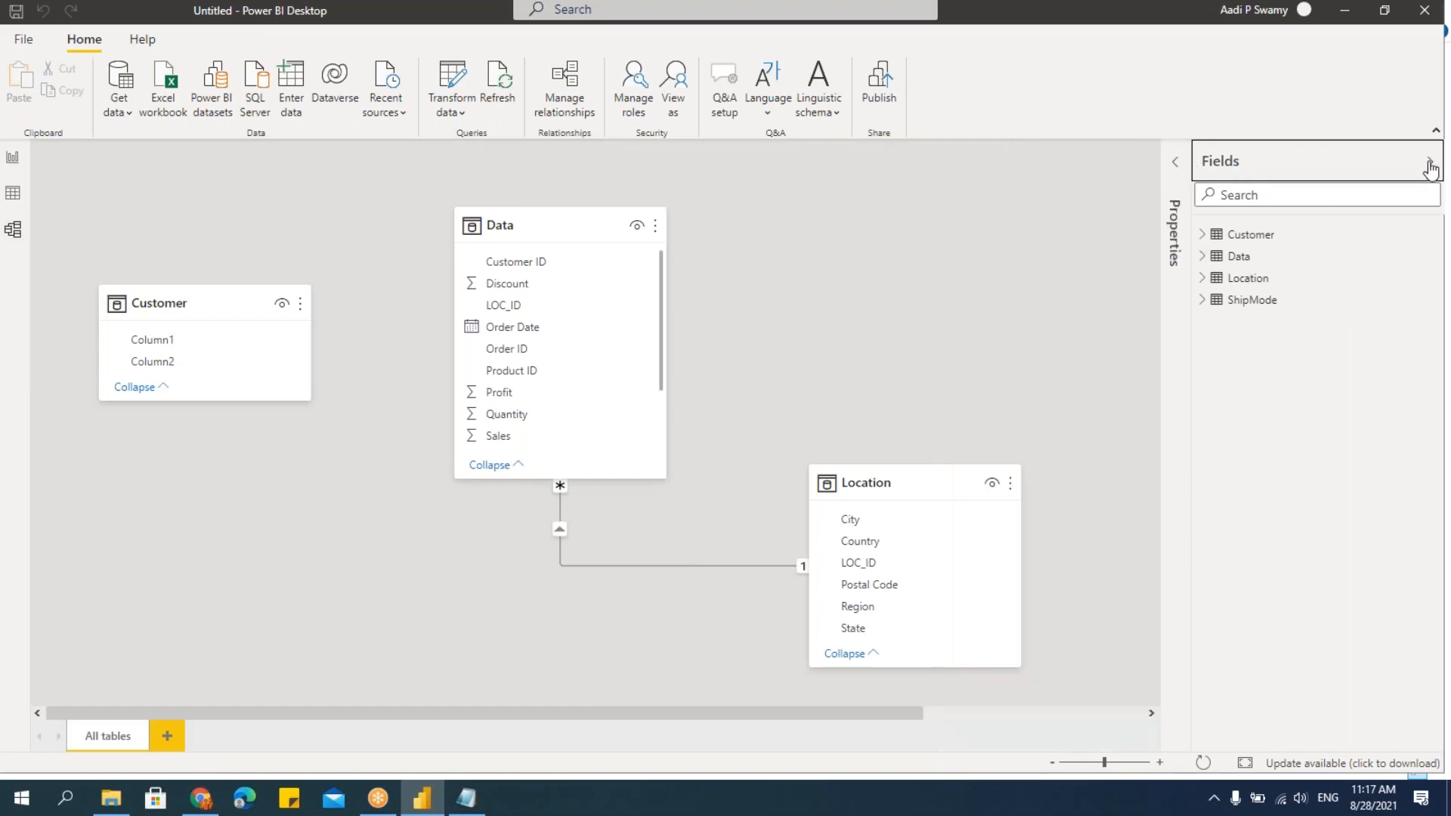
left_click(1429, 162)
left_click_drag(501, 208, 426, 209)
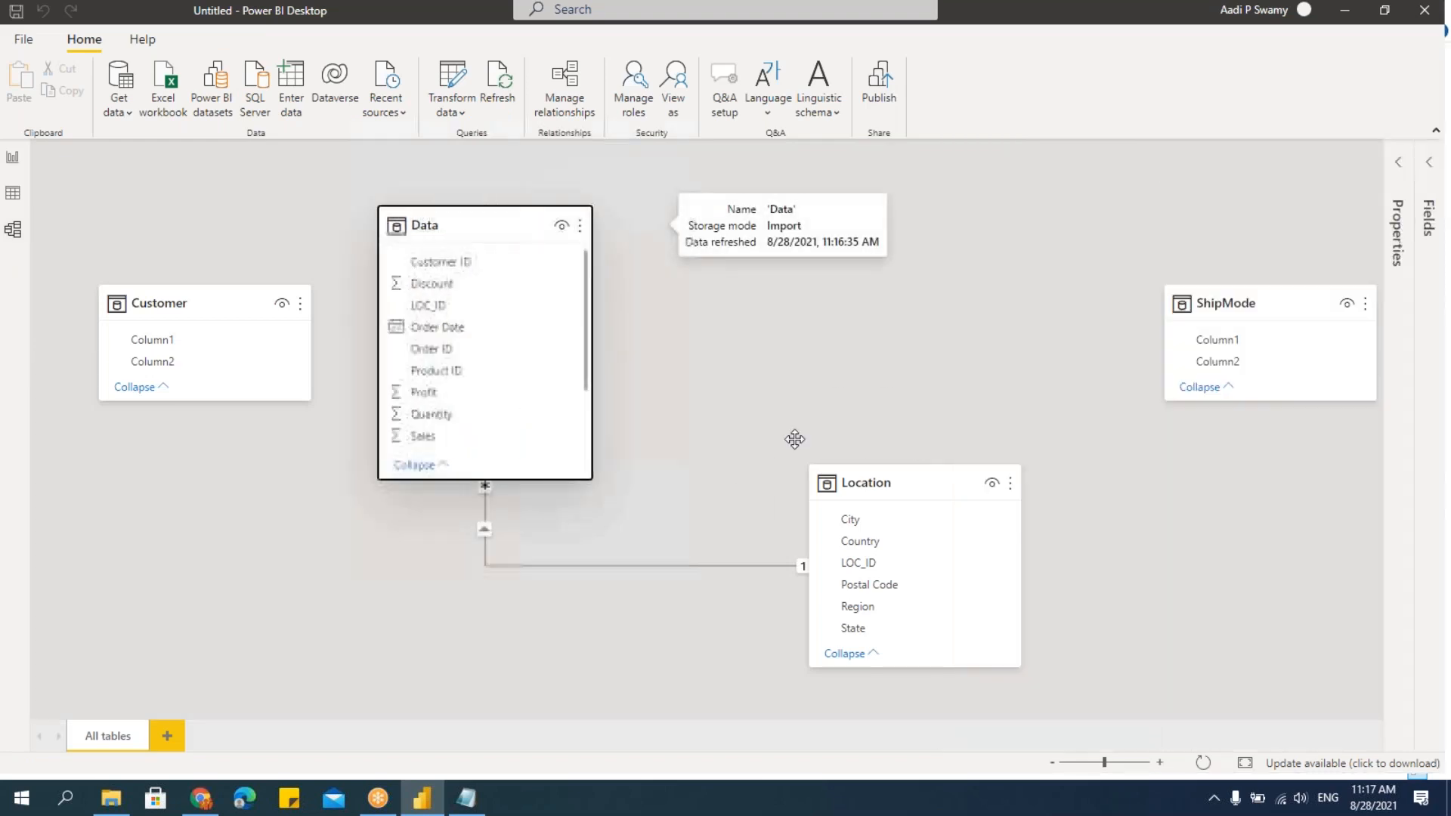
left_click_drag(898, 477, 792, 227)
left_click_drag(1254, 302, 202, 481)
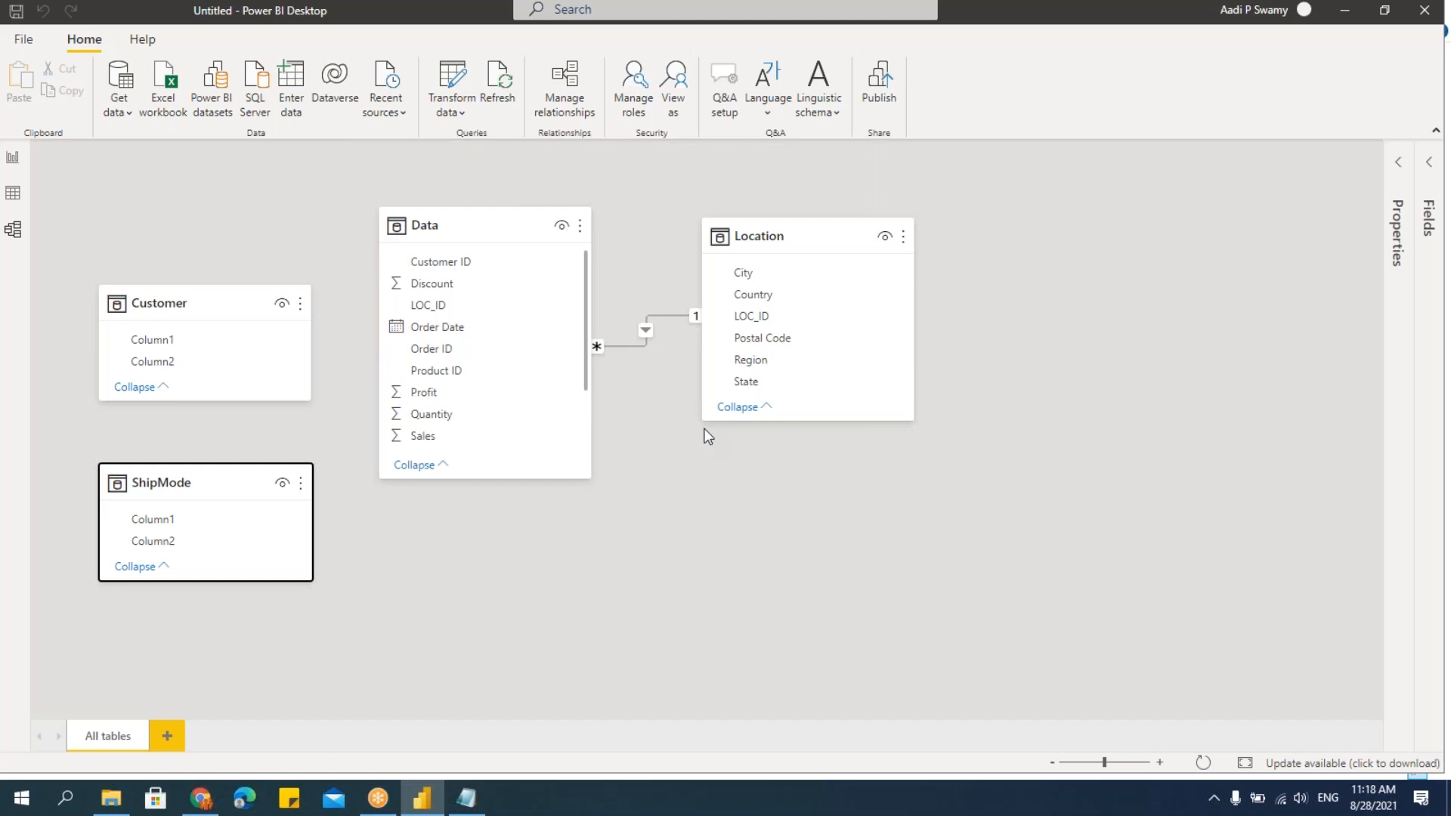
Step: Return to Report view and open the Power Query Editor to transform the loaded data
left_click(12, 158)
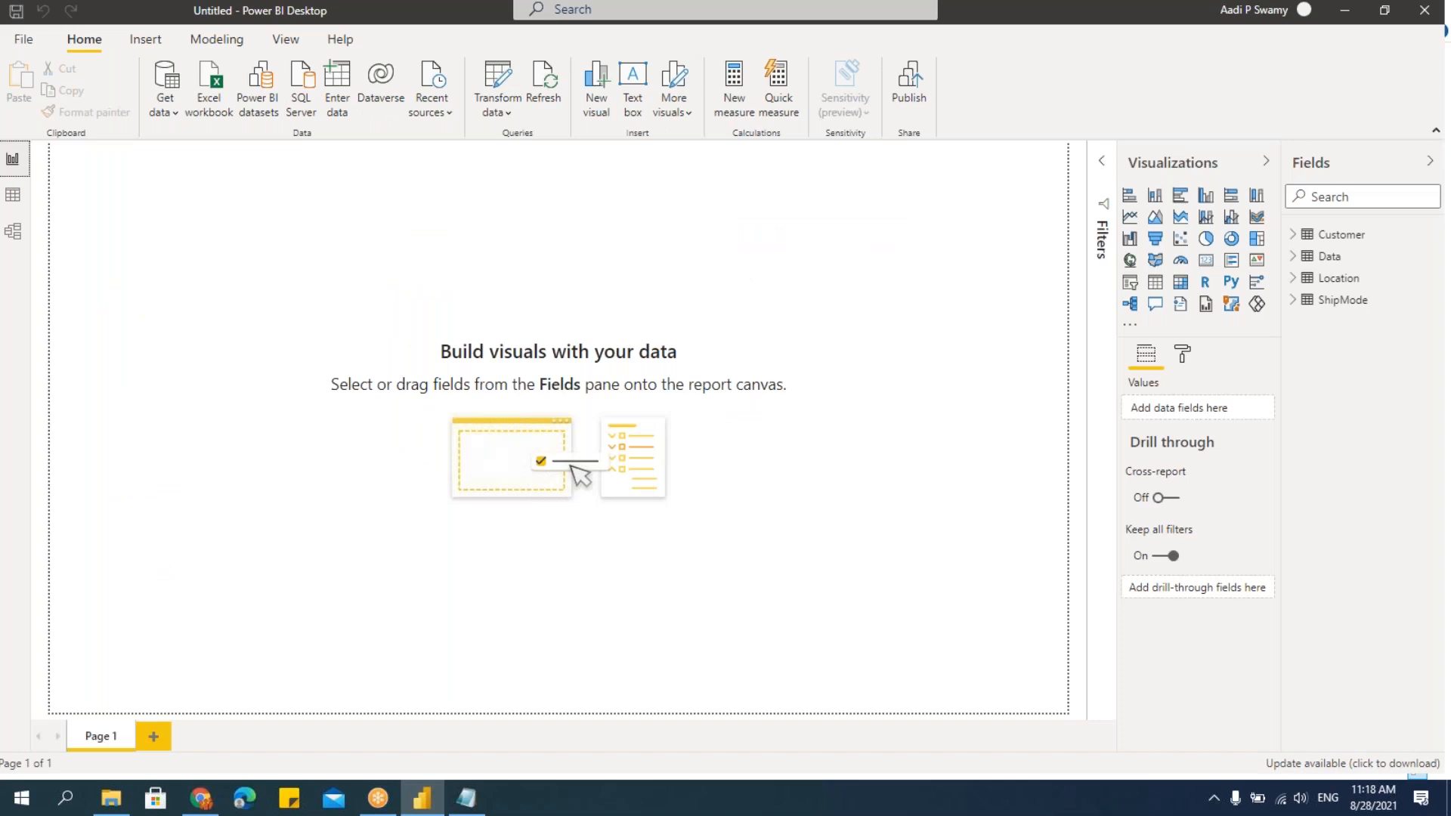
left_click(497, 115)
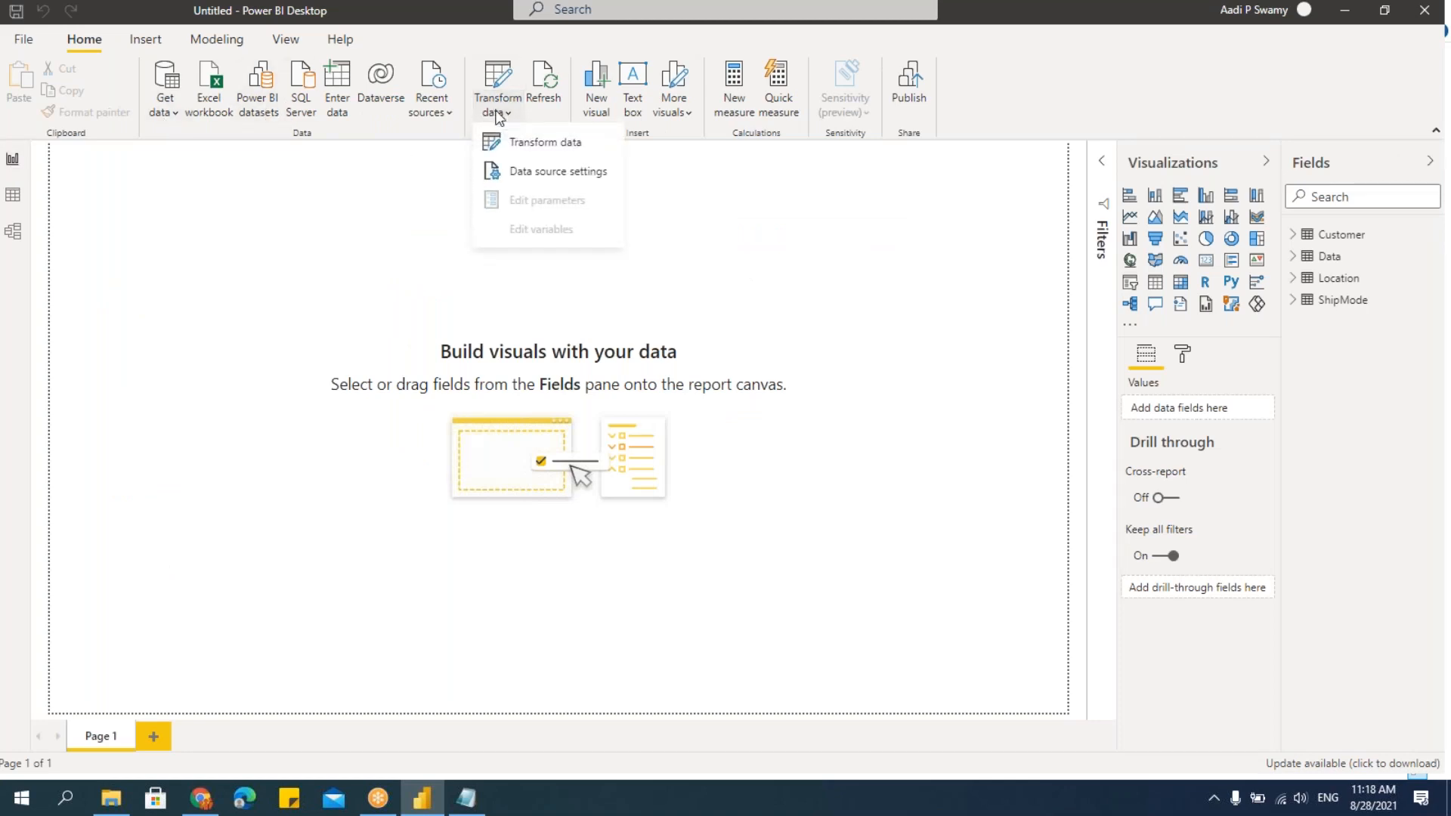
left_click(520, 144)
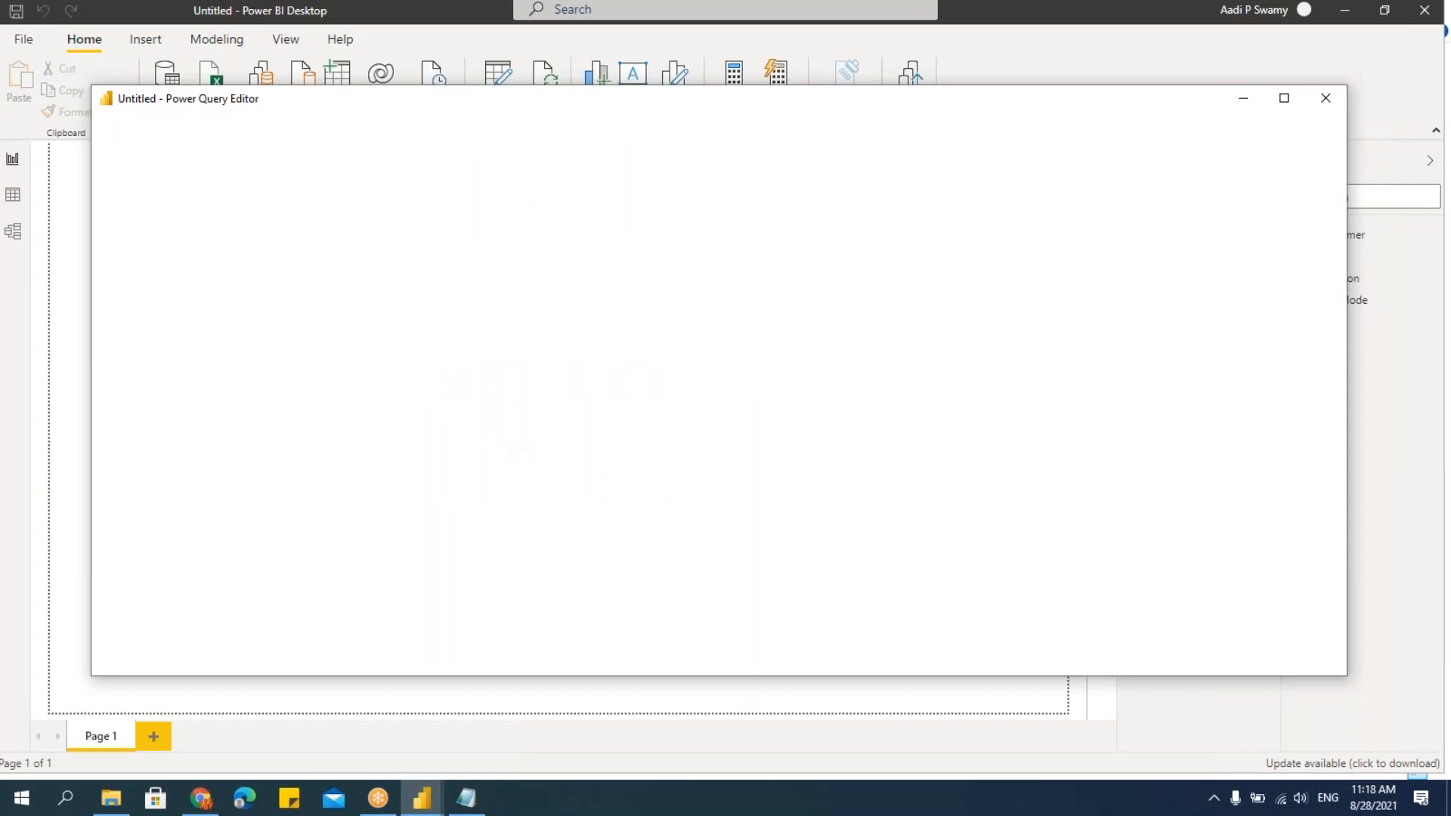